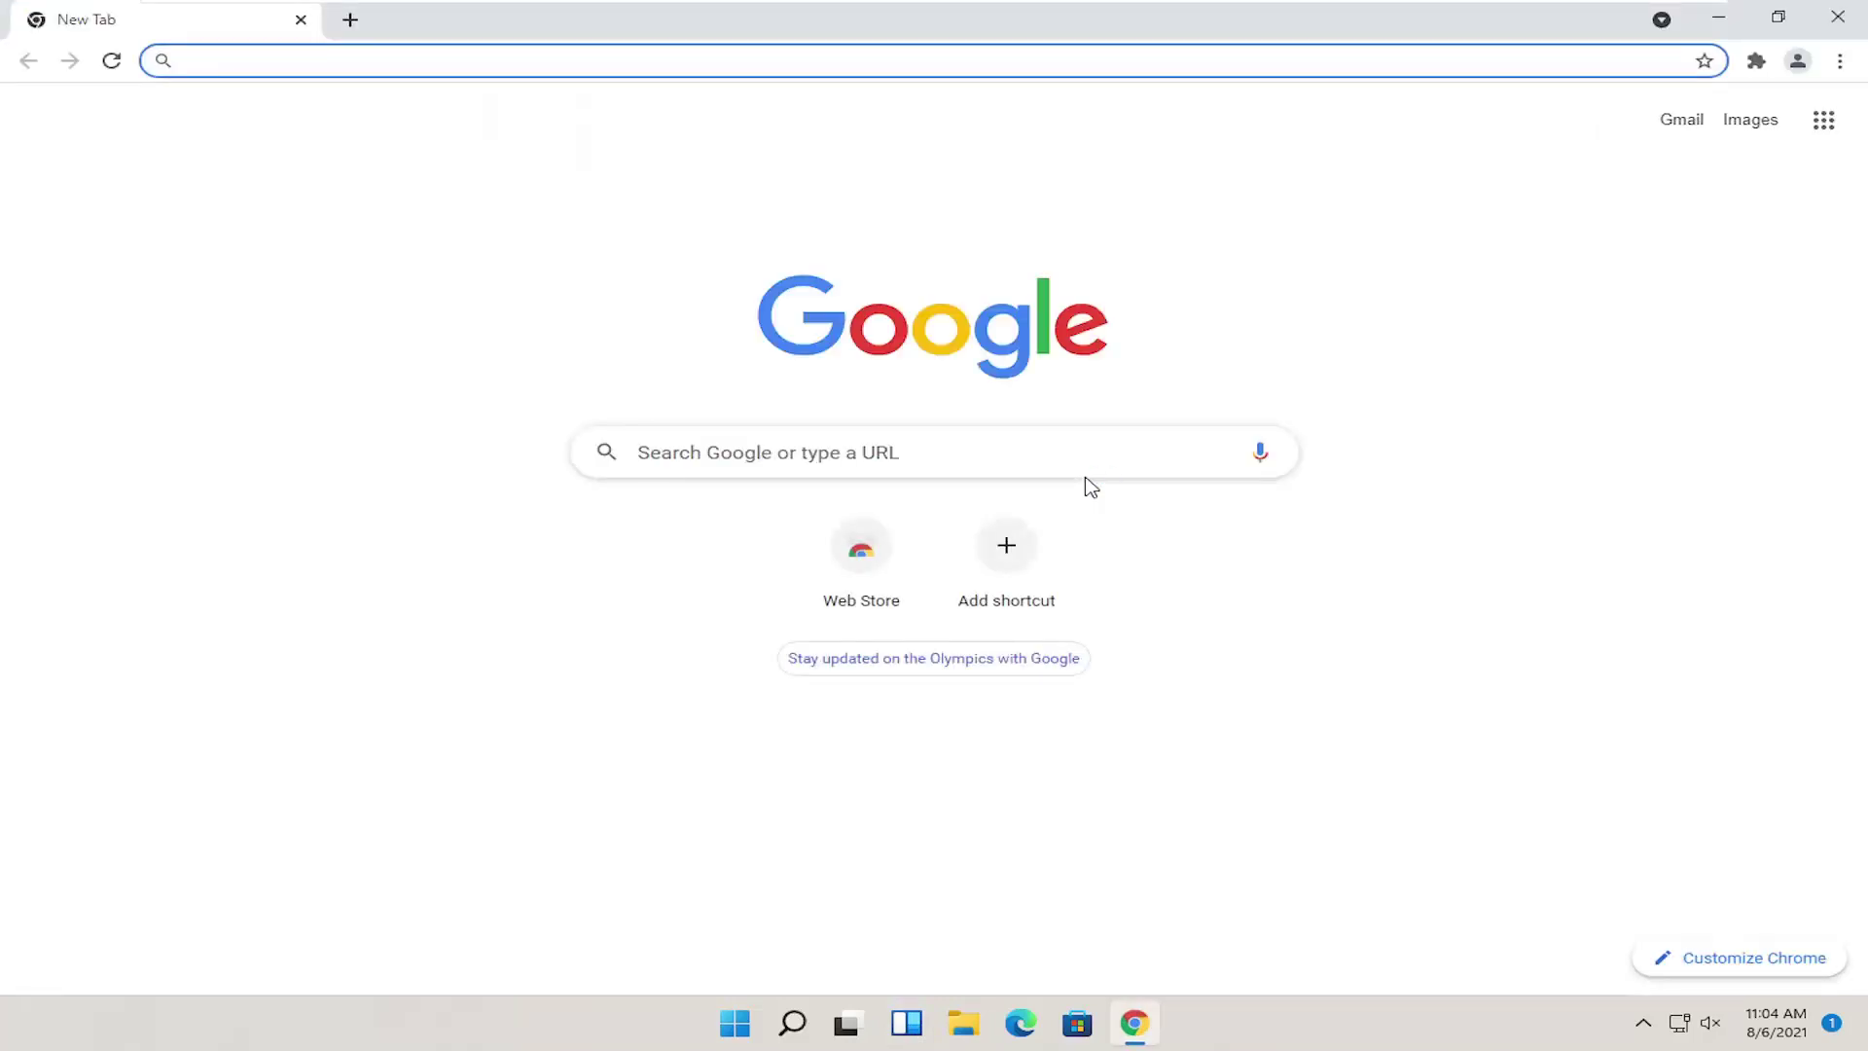
Step: Search Google for 'visual c++ 2015 redistributable' from the address bar
type("visual c__")
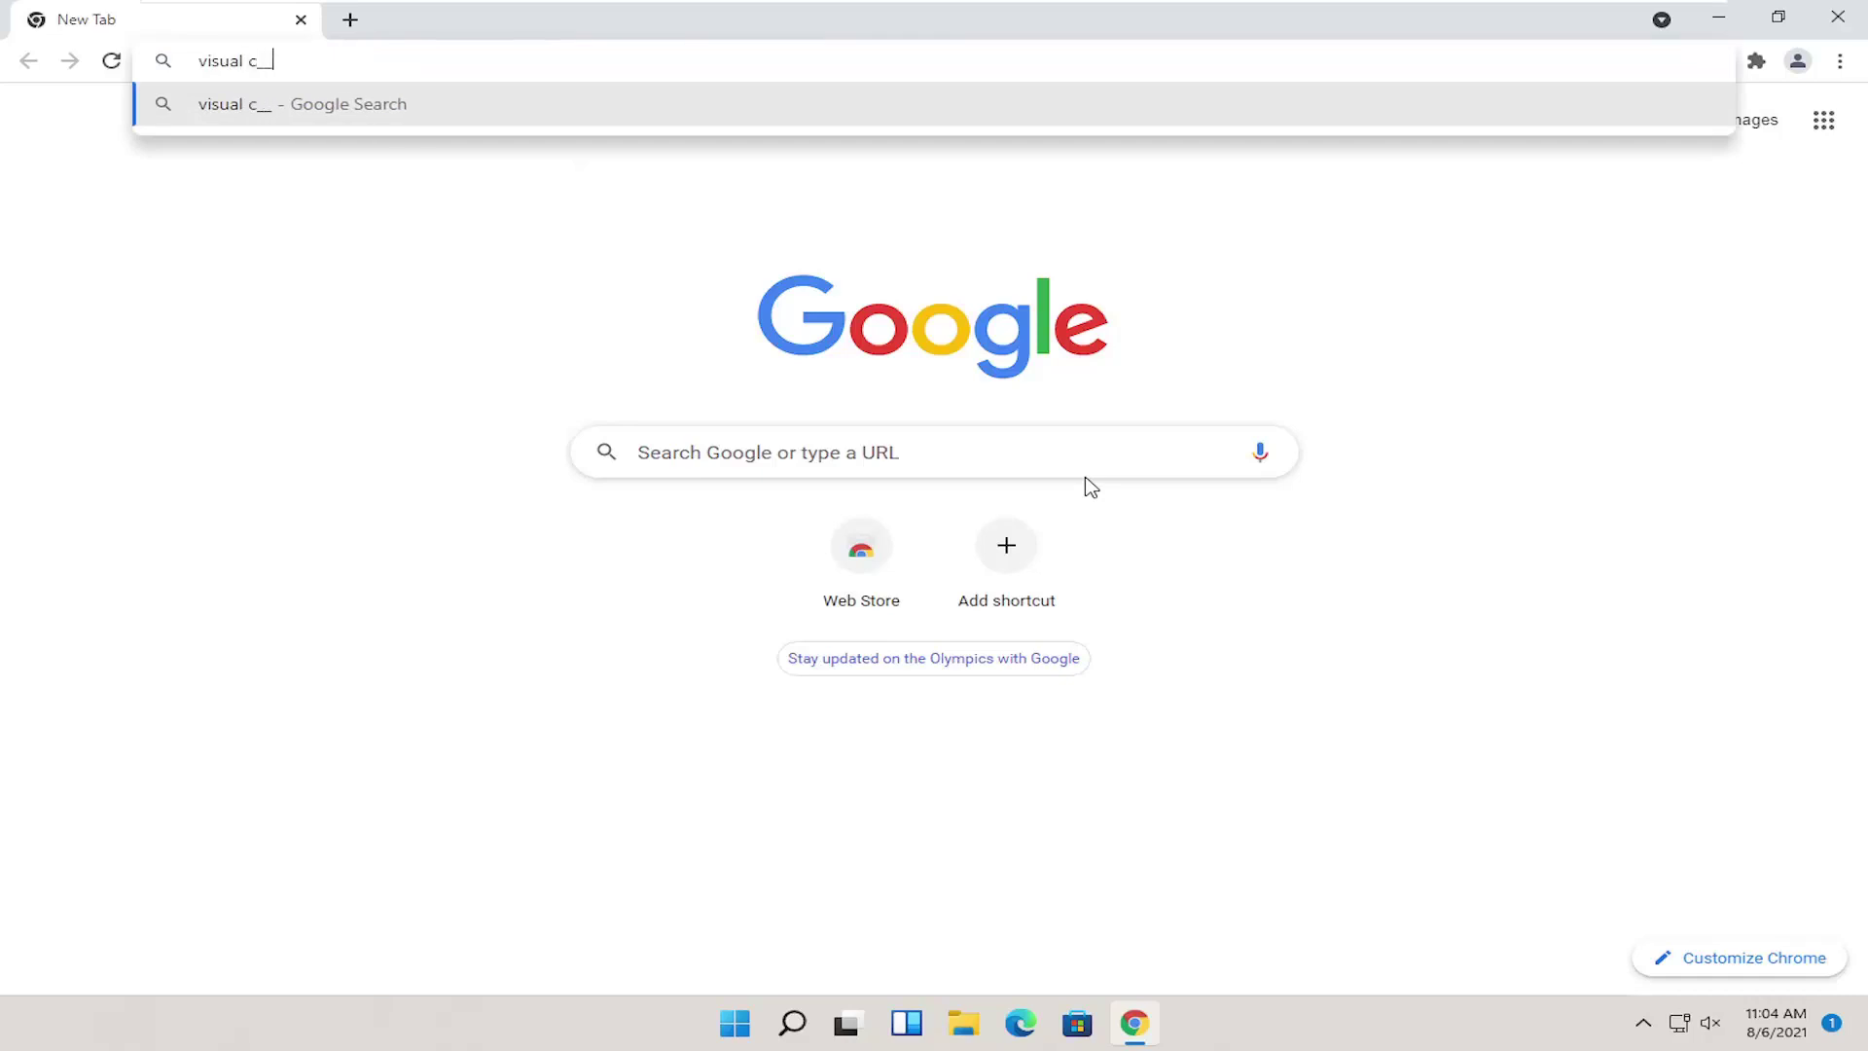
key("BackSpace")
key("BackSpace")
type("++ 201")
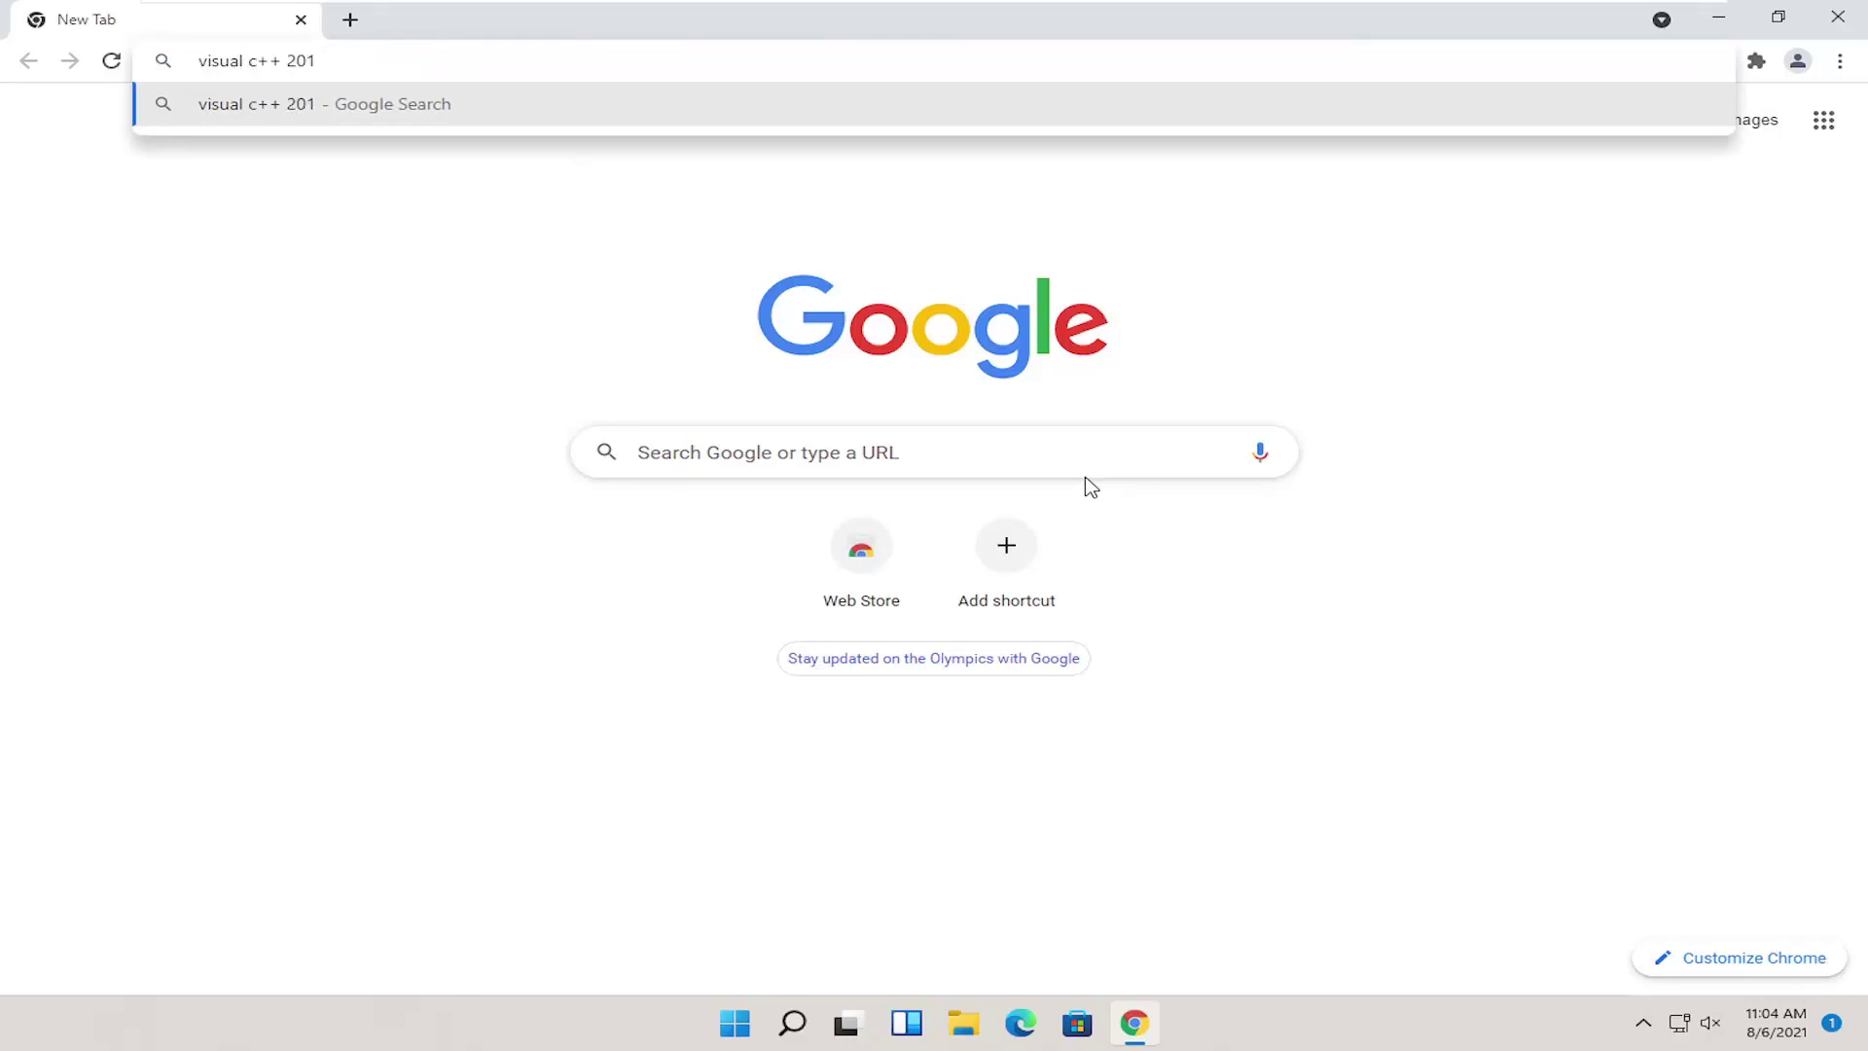
type("5 redistri")
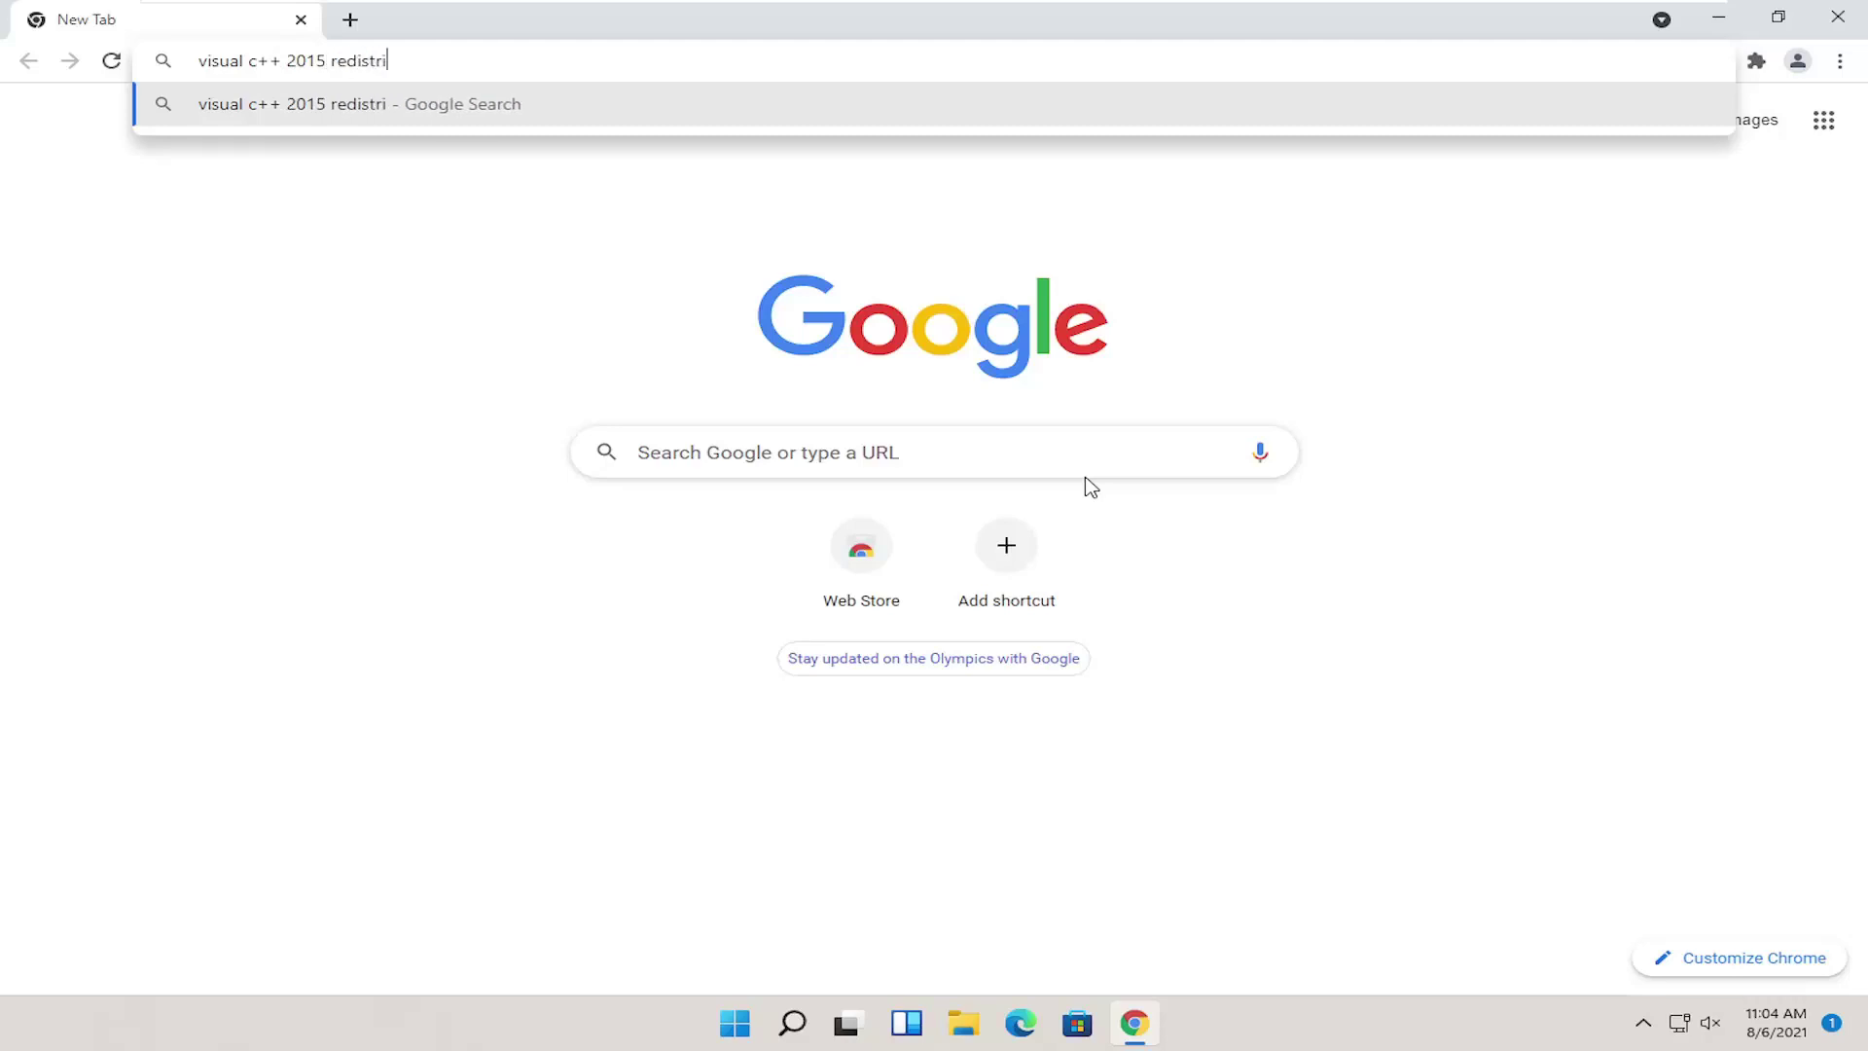
type("butable")
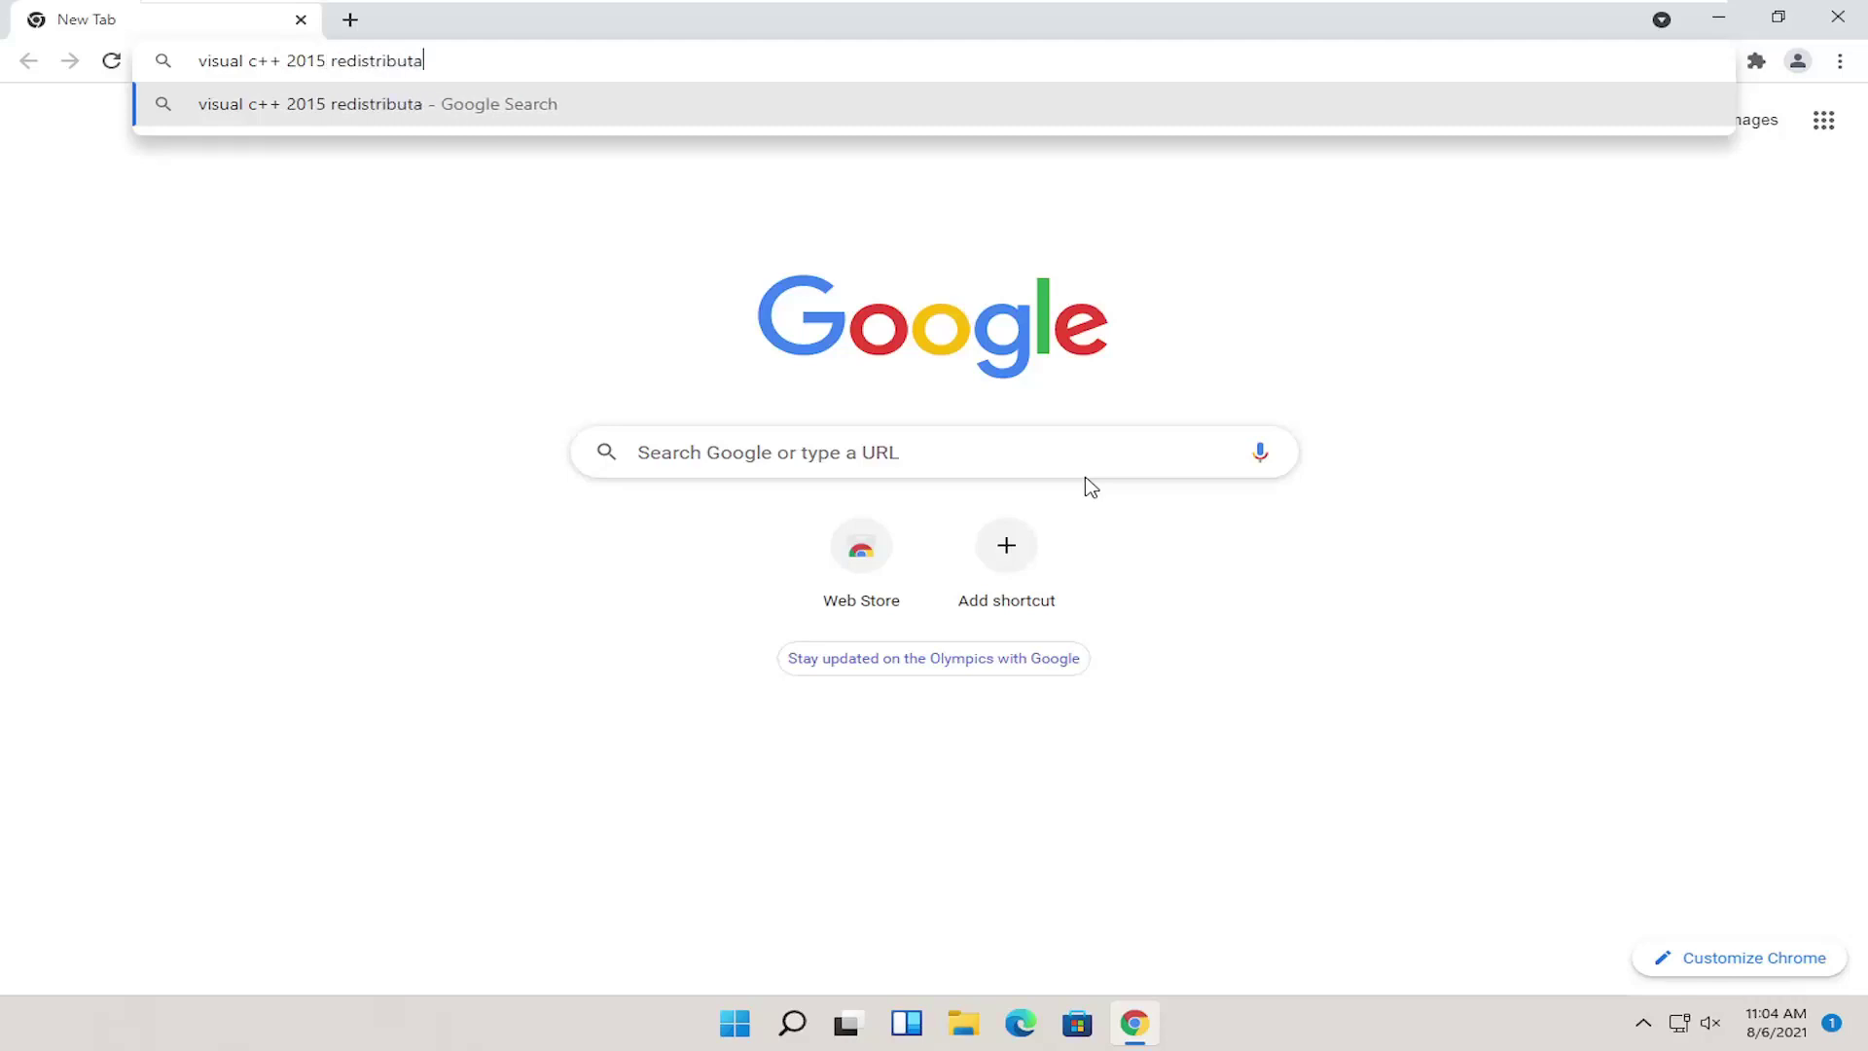
key("Return")
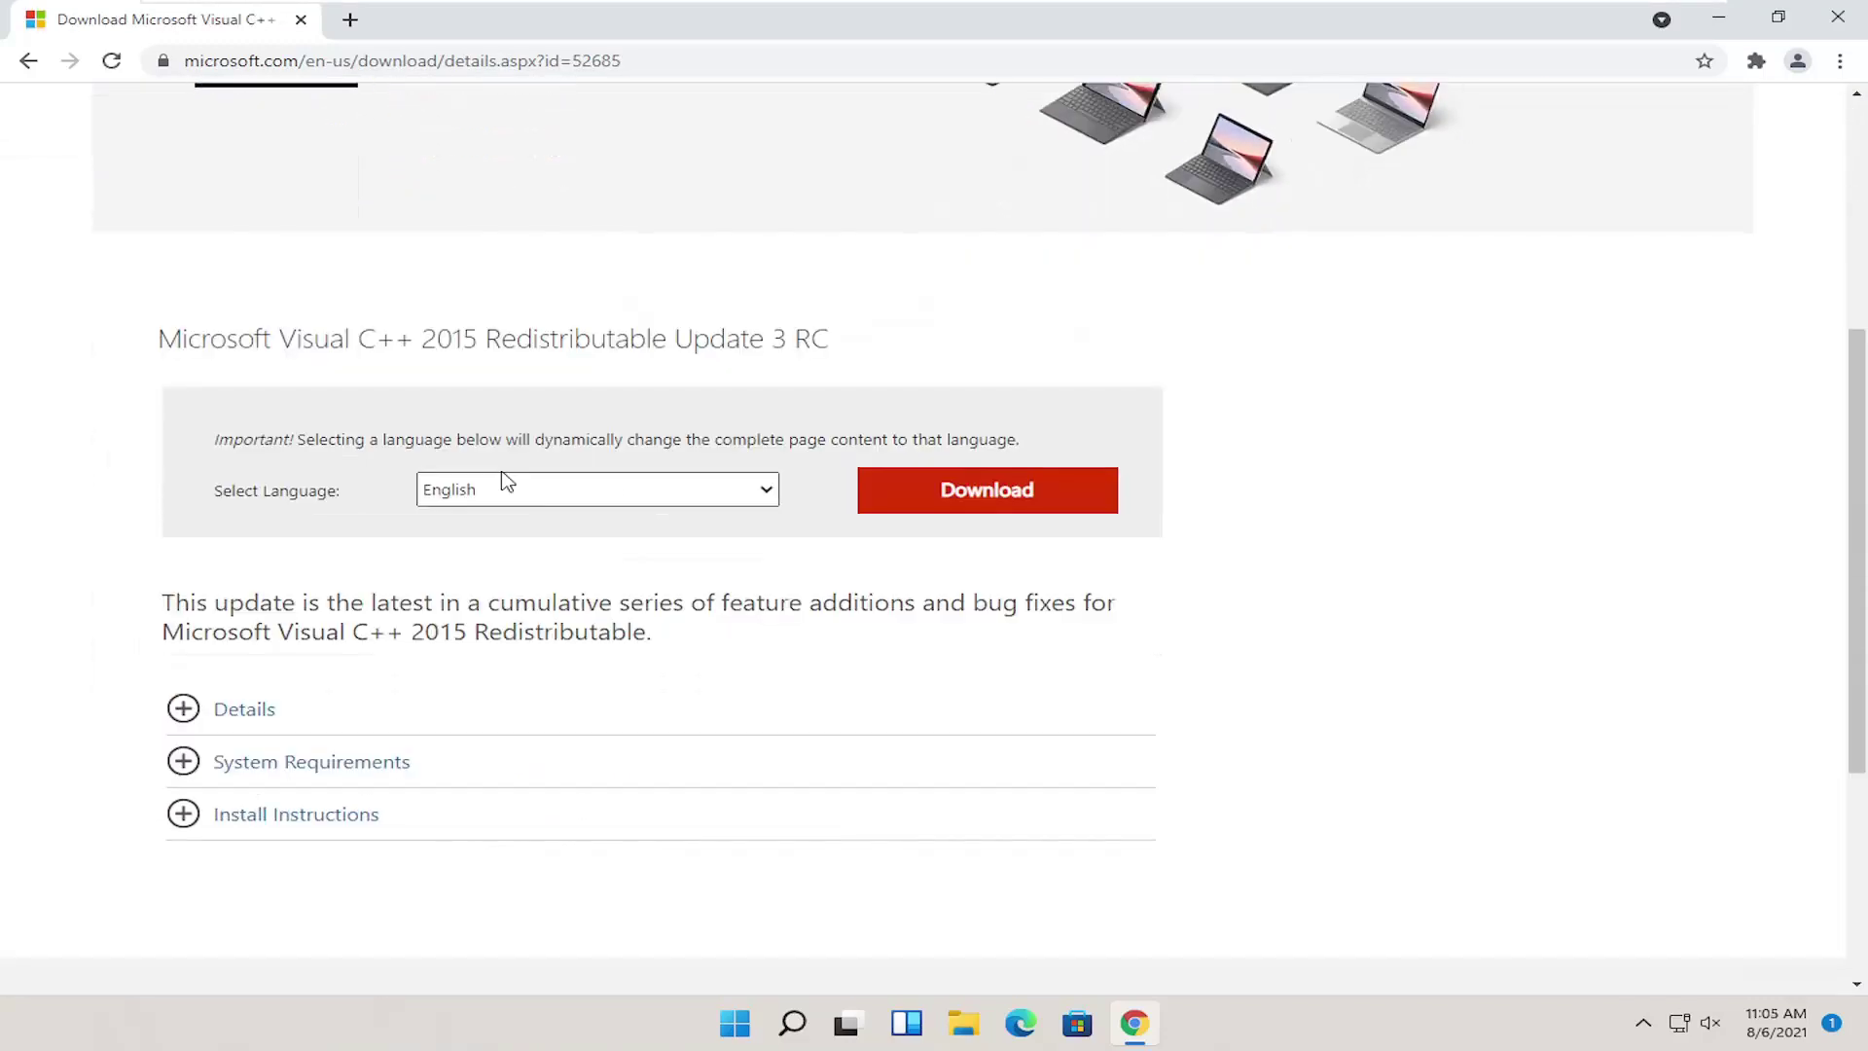
Step: Download the 64-bit installer vc_redist.x64.exe from the Microsoft Download Center page
left_click(977, 497)
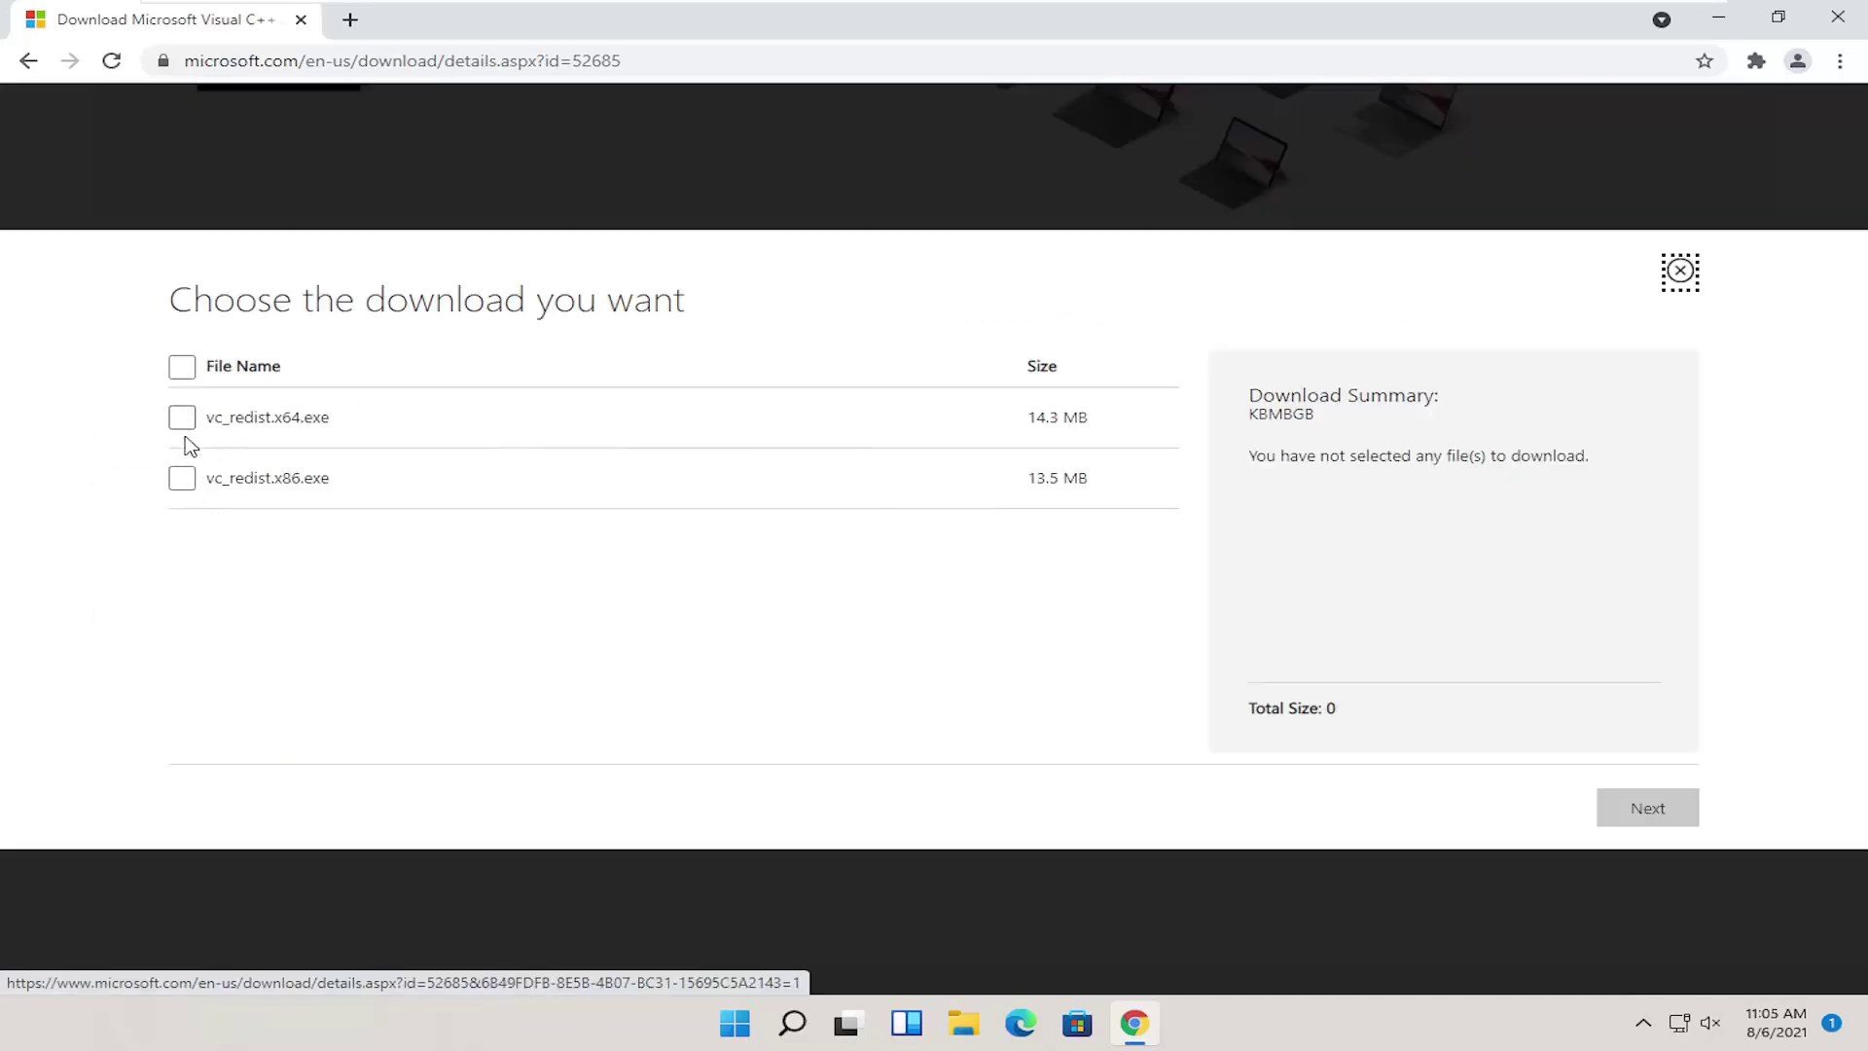
left_click(185, 420)
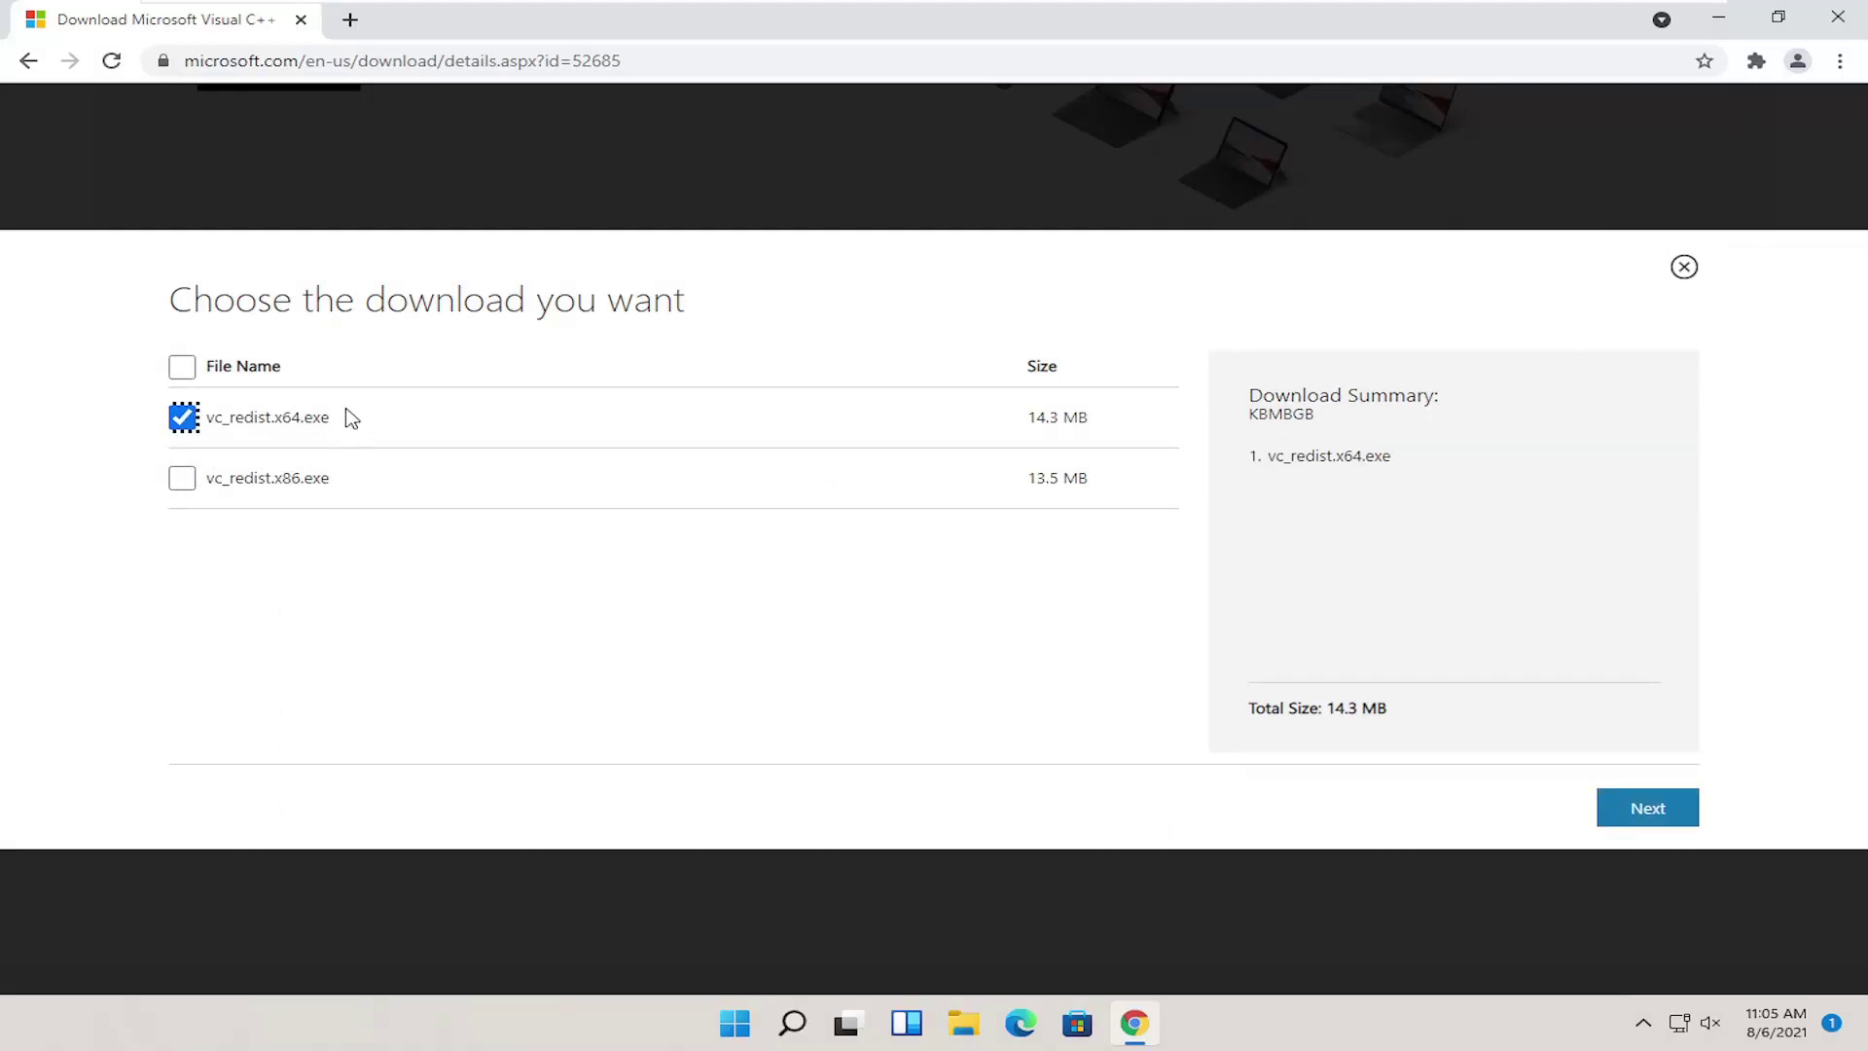
left_click(1675, 820)
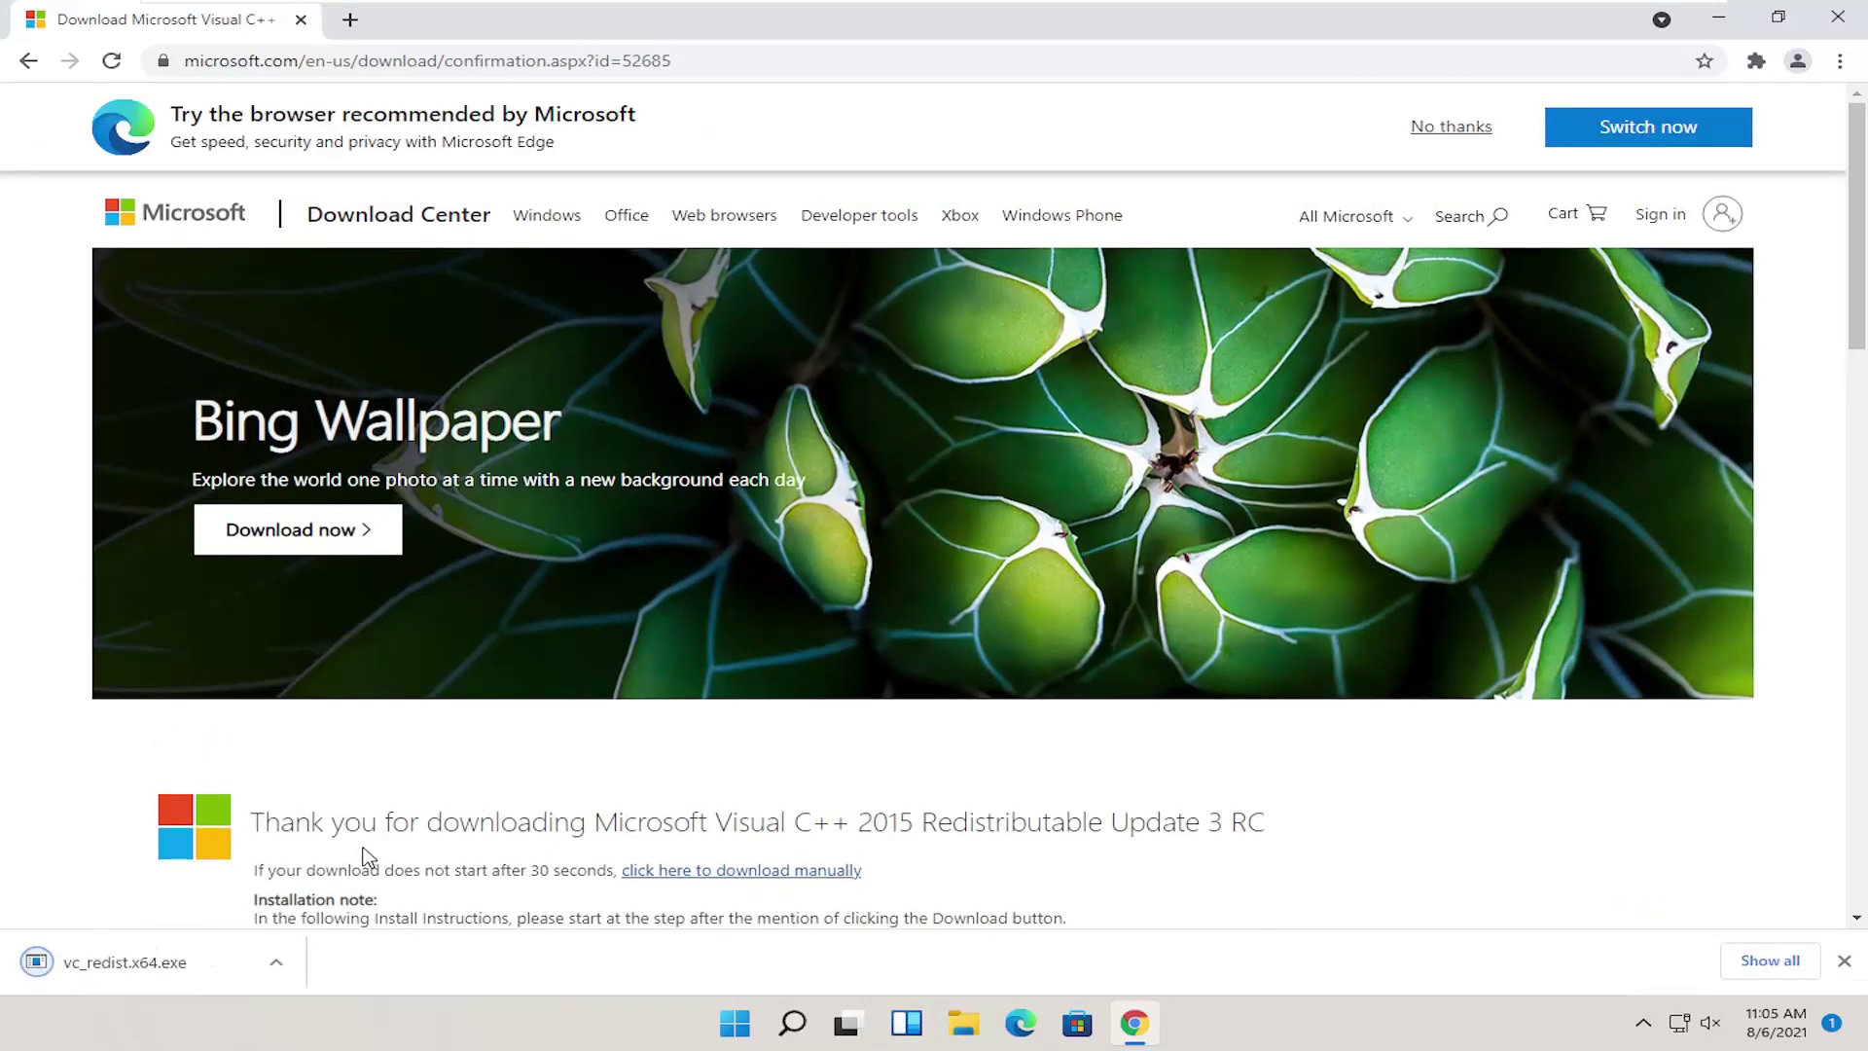
Step: Run vc_redist.x64.exe, agree and install, then dismiss the 'another version already installed' failure
left_click(91, 963)
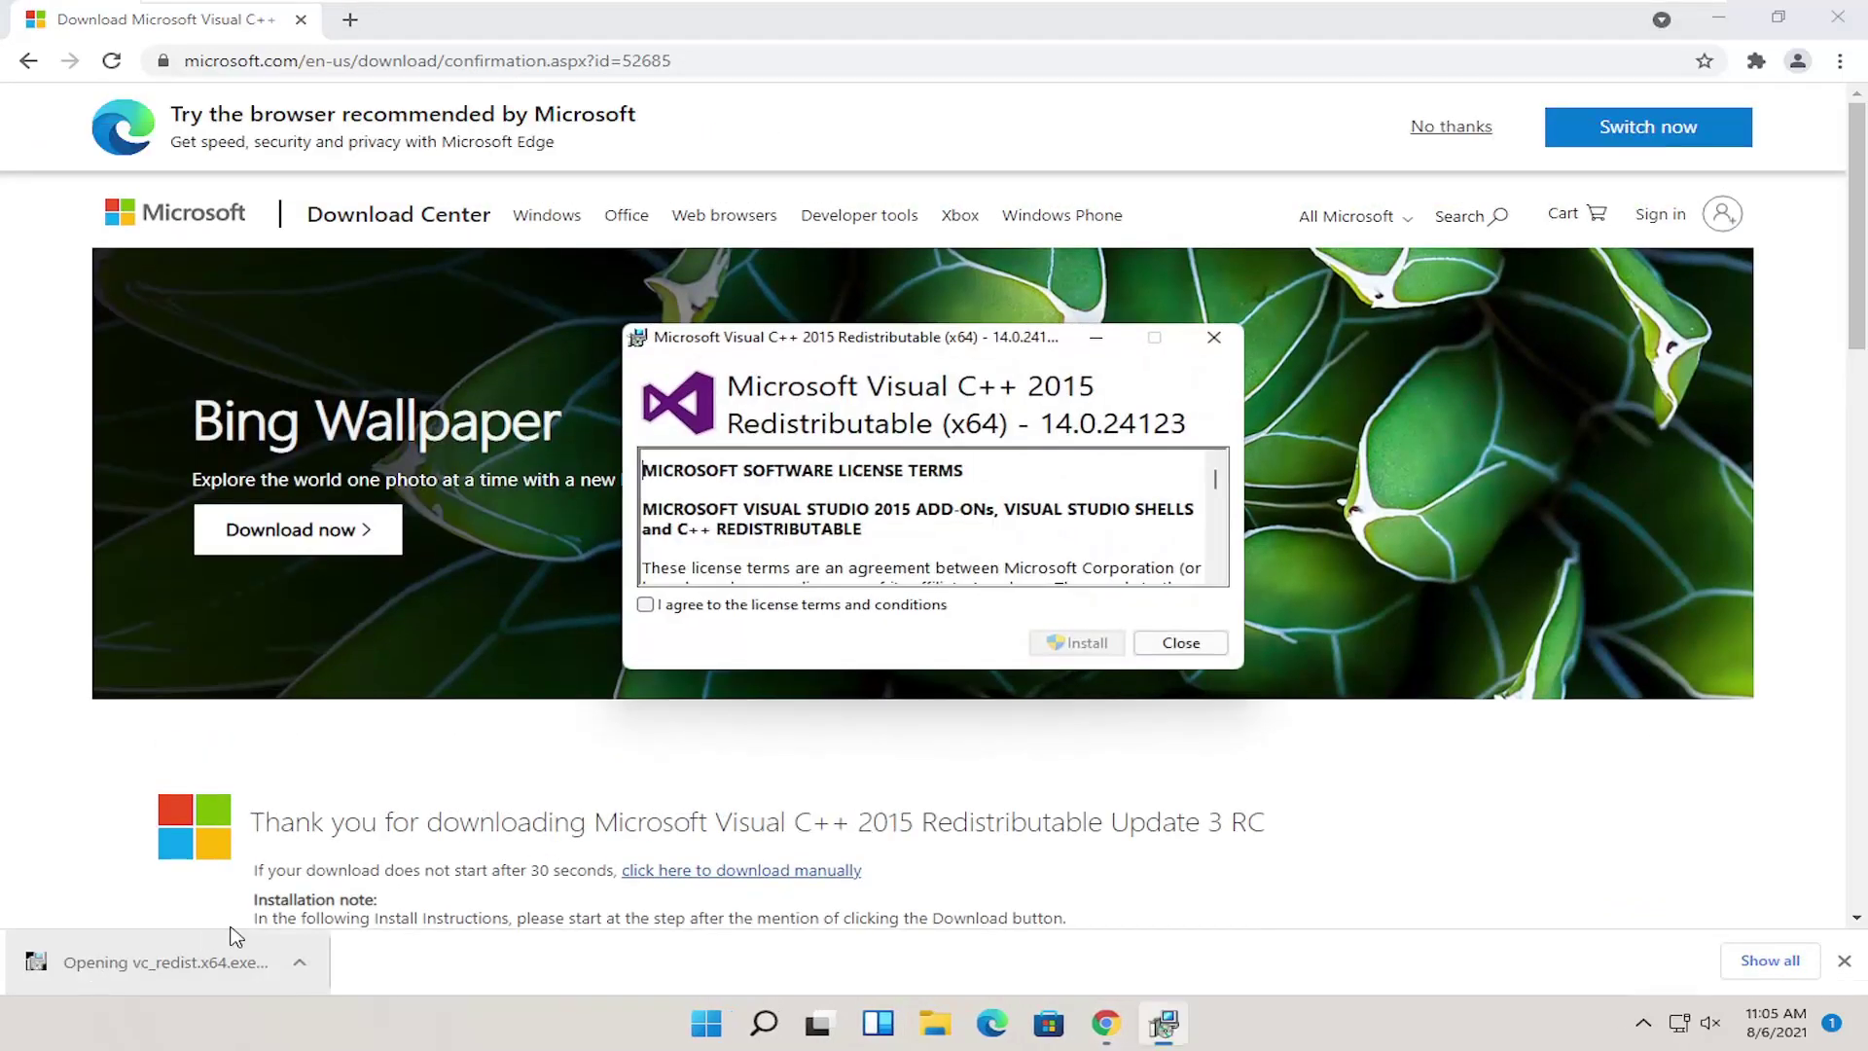
left_click(1718, 18)
left_click(646, 605)
left_click(1094, 642)
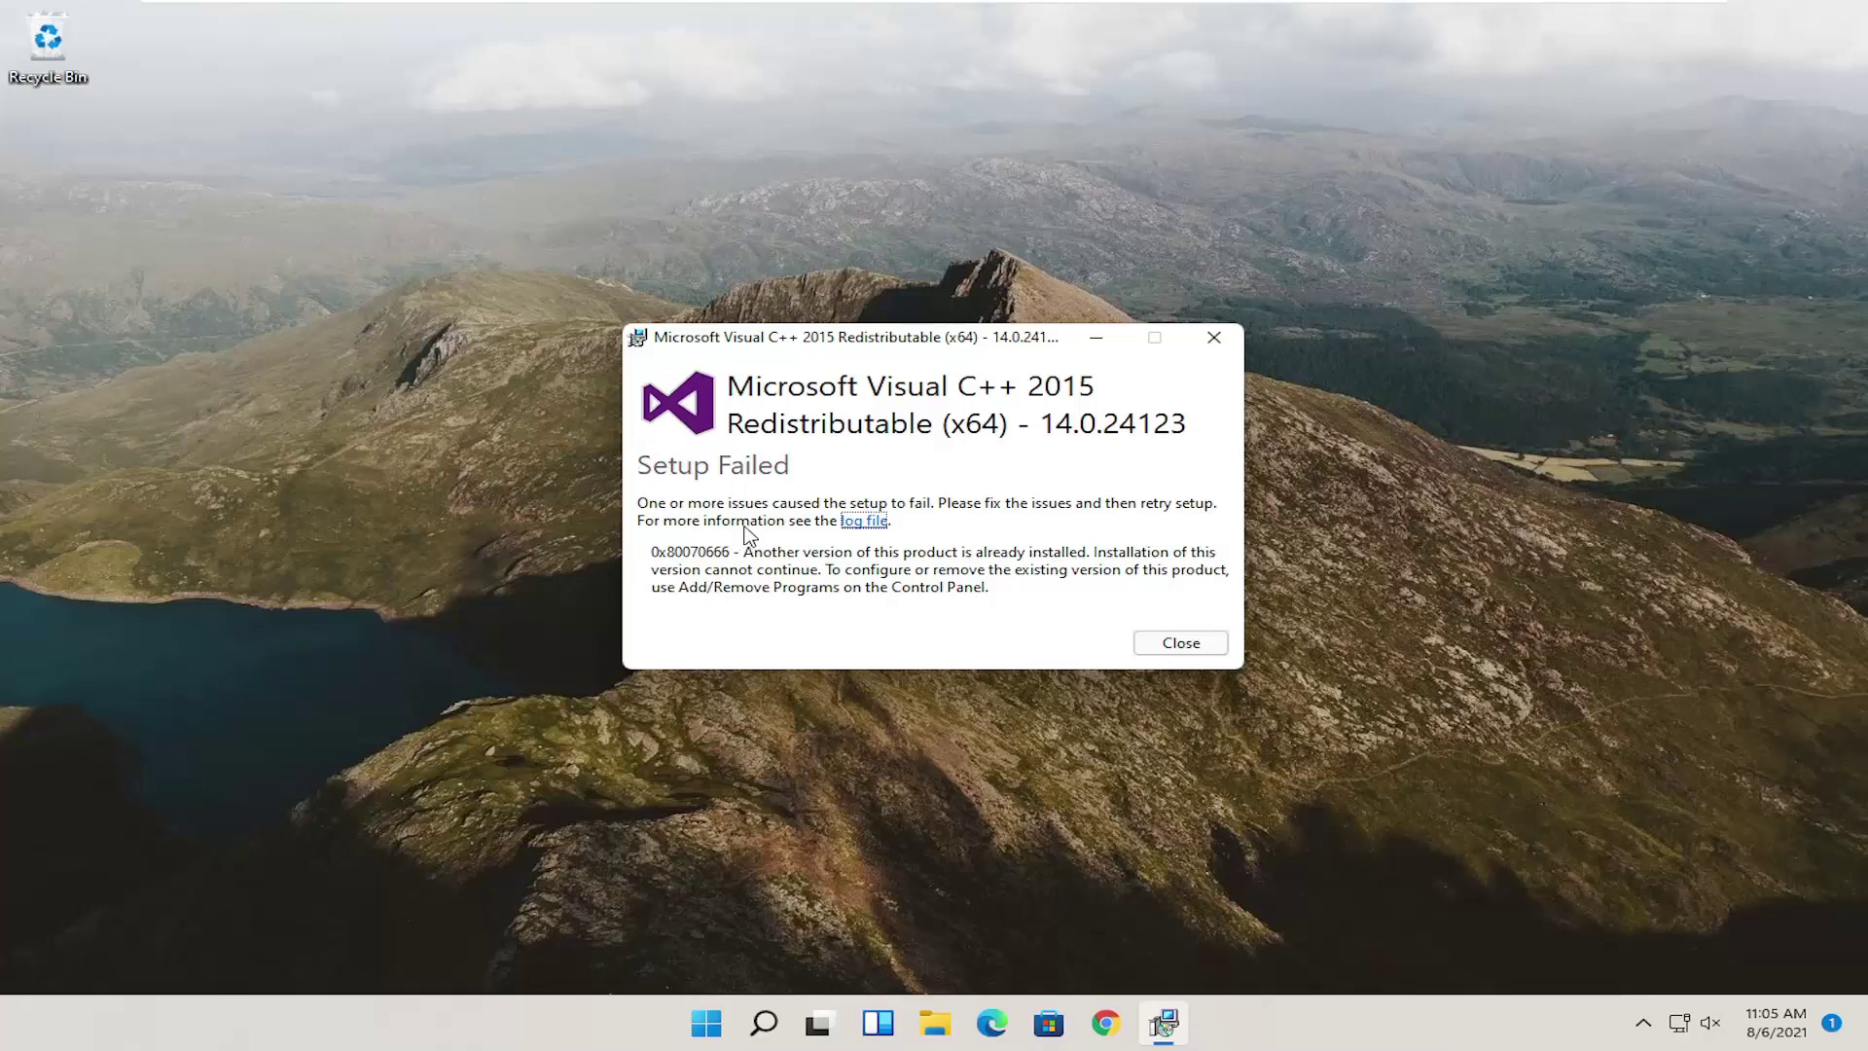
left_click(1216, 339)
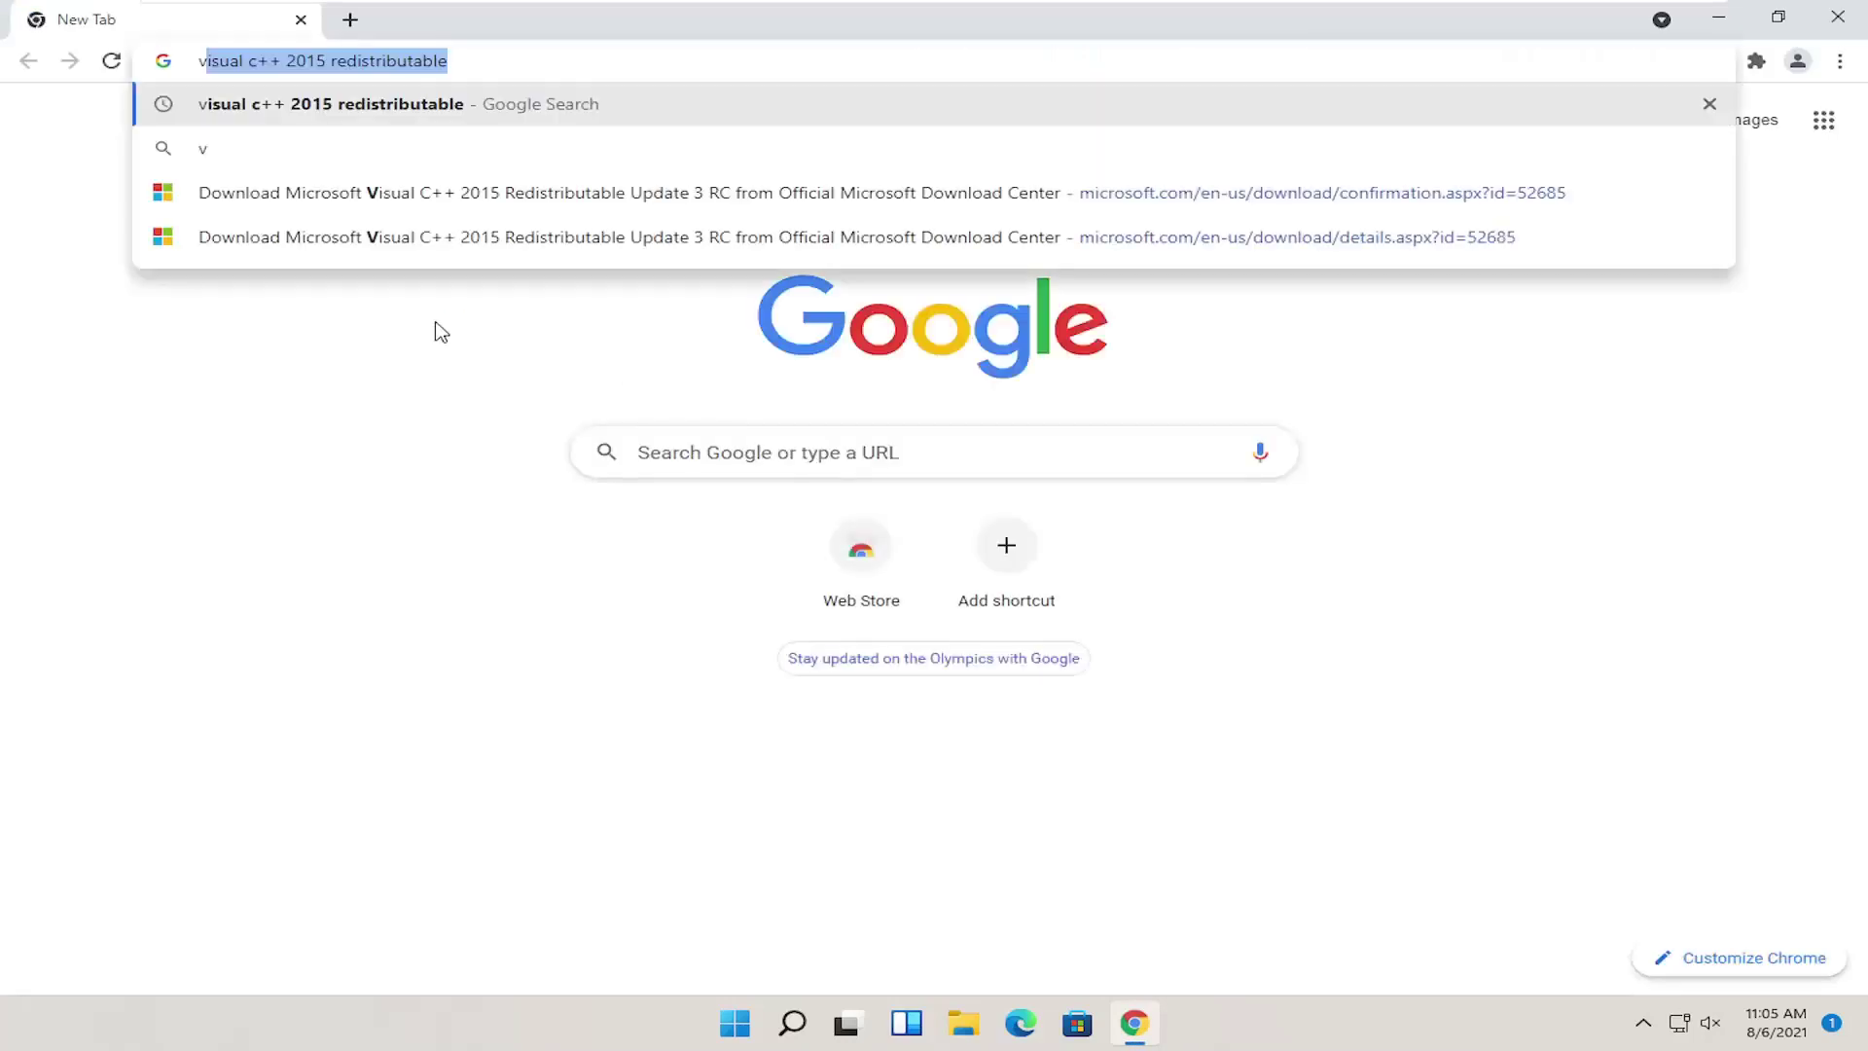
Step: Search Google for 'vcruntime140.dll'
type("cruntim")
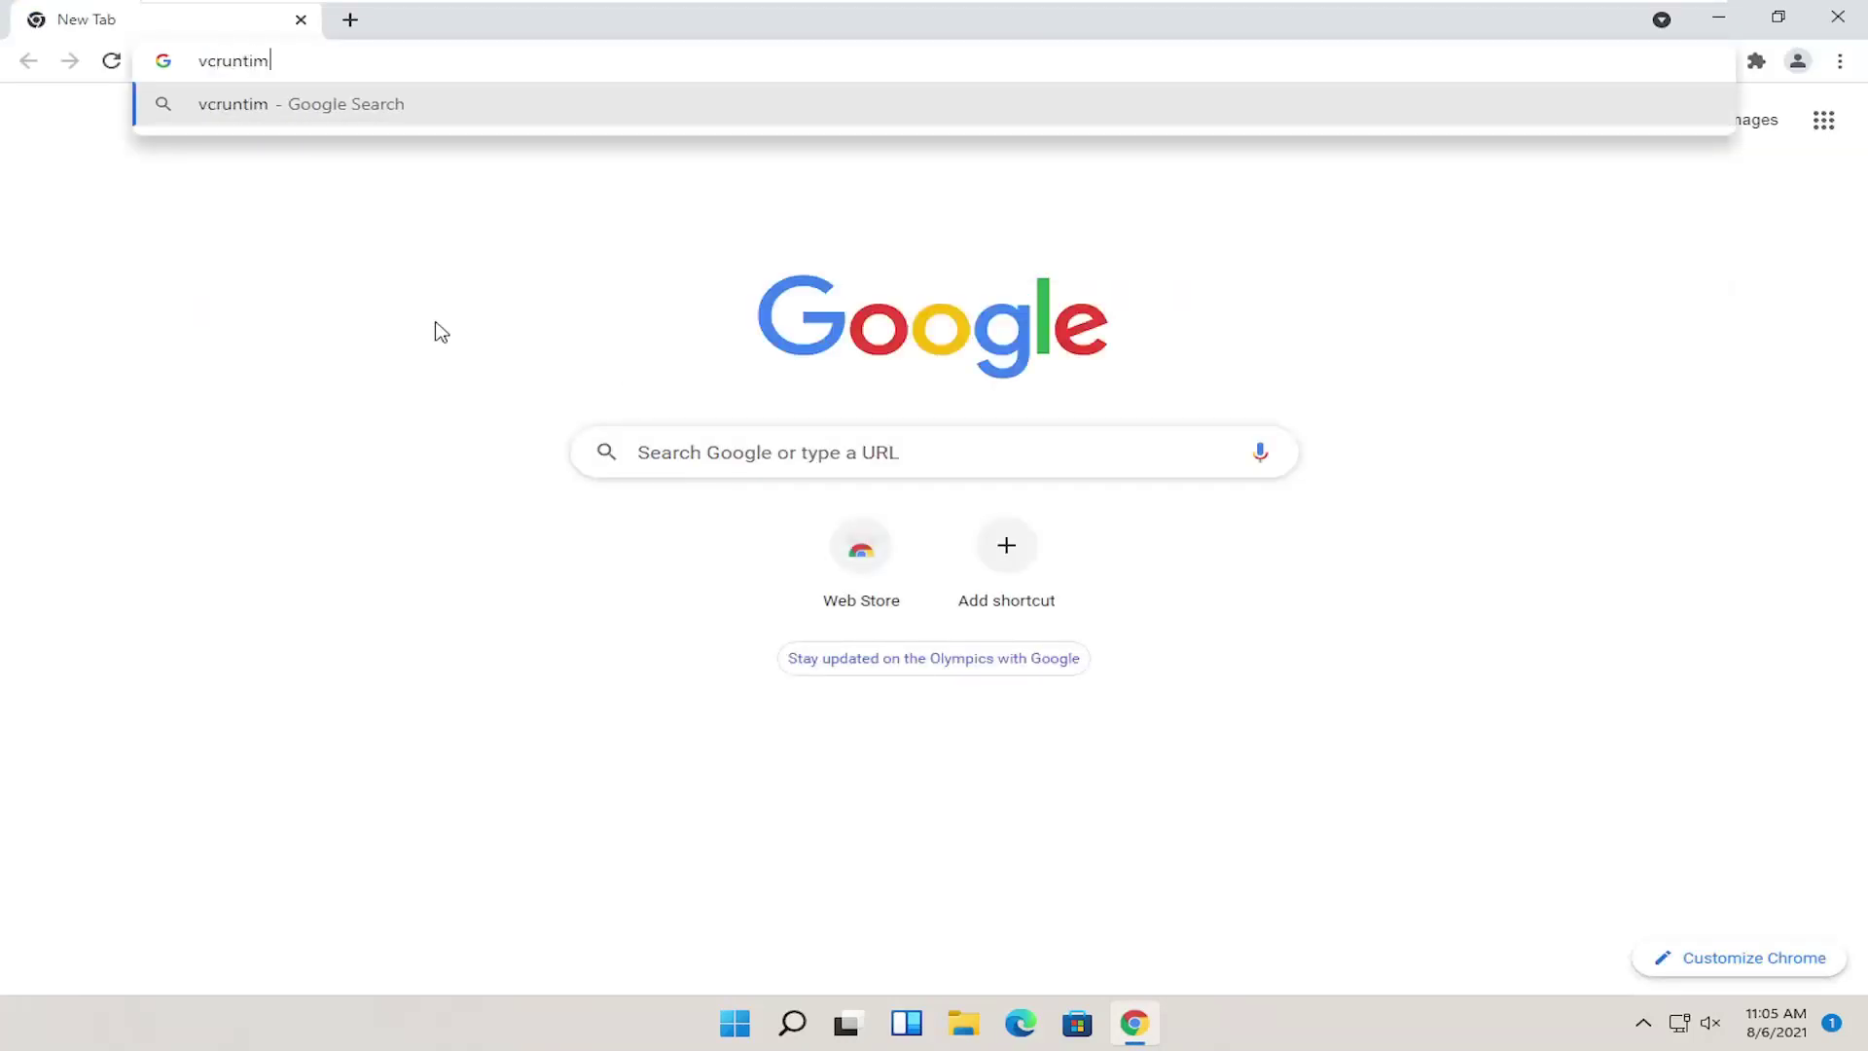
type("e140.dll")
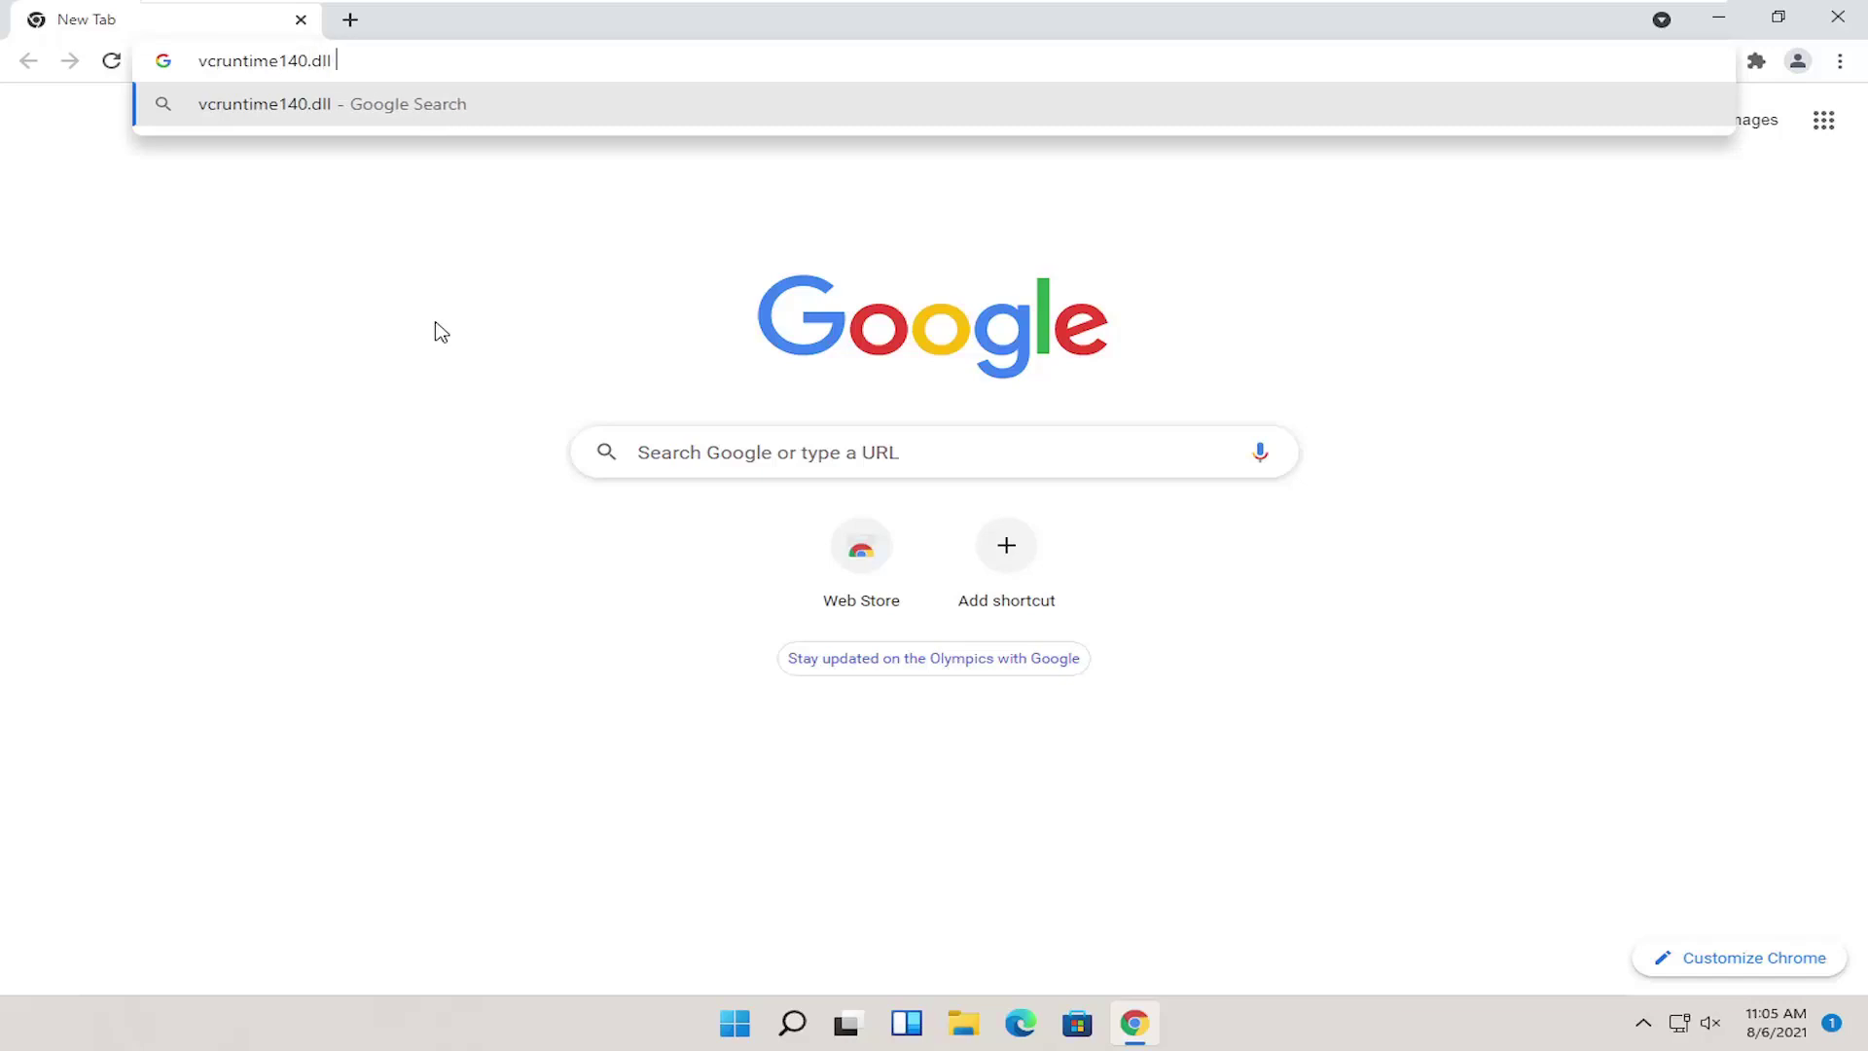
key("Return")
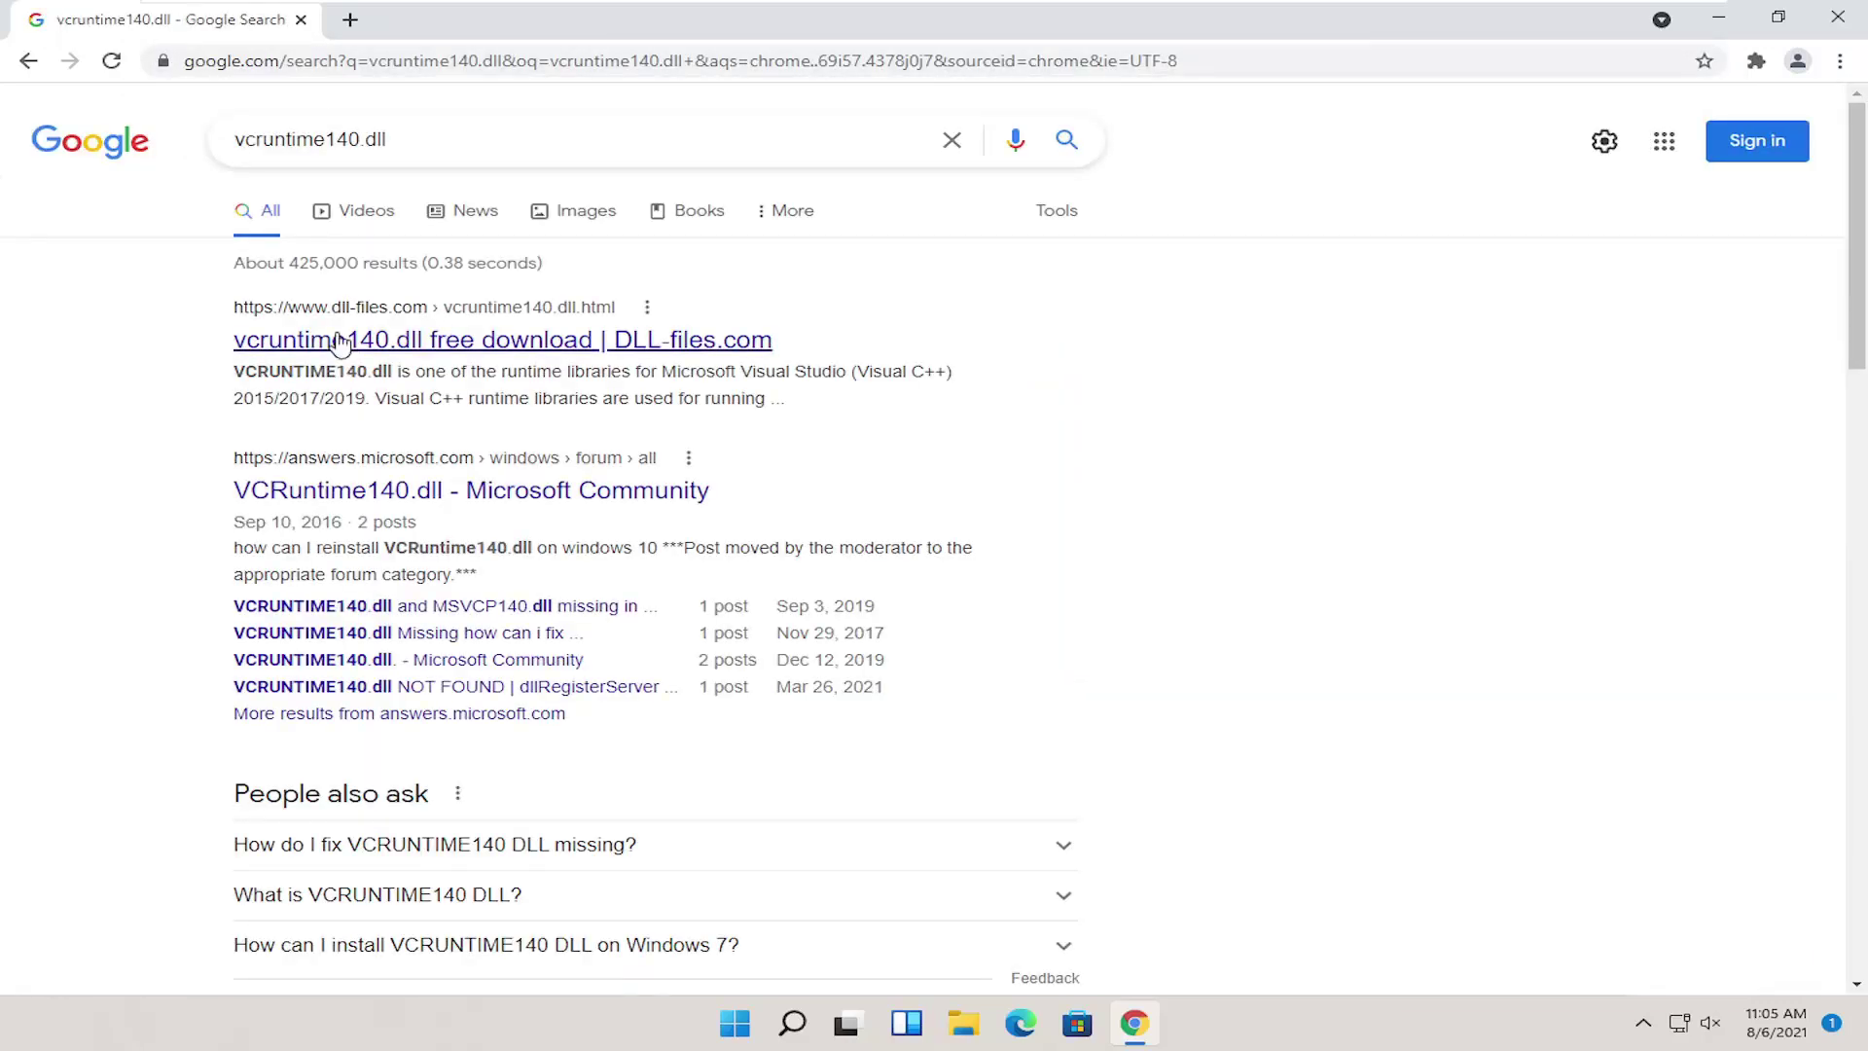
Step: Open the DLL-files.com result and download the 64-bit vcruntime140.dll version 14.28.29115.0
left_click(417, 343)
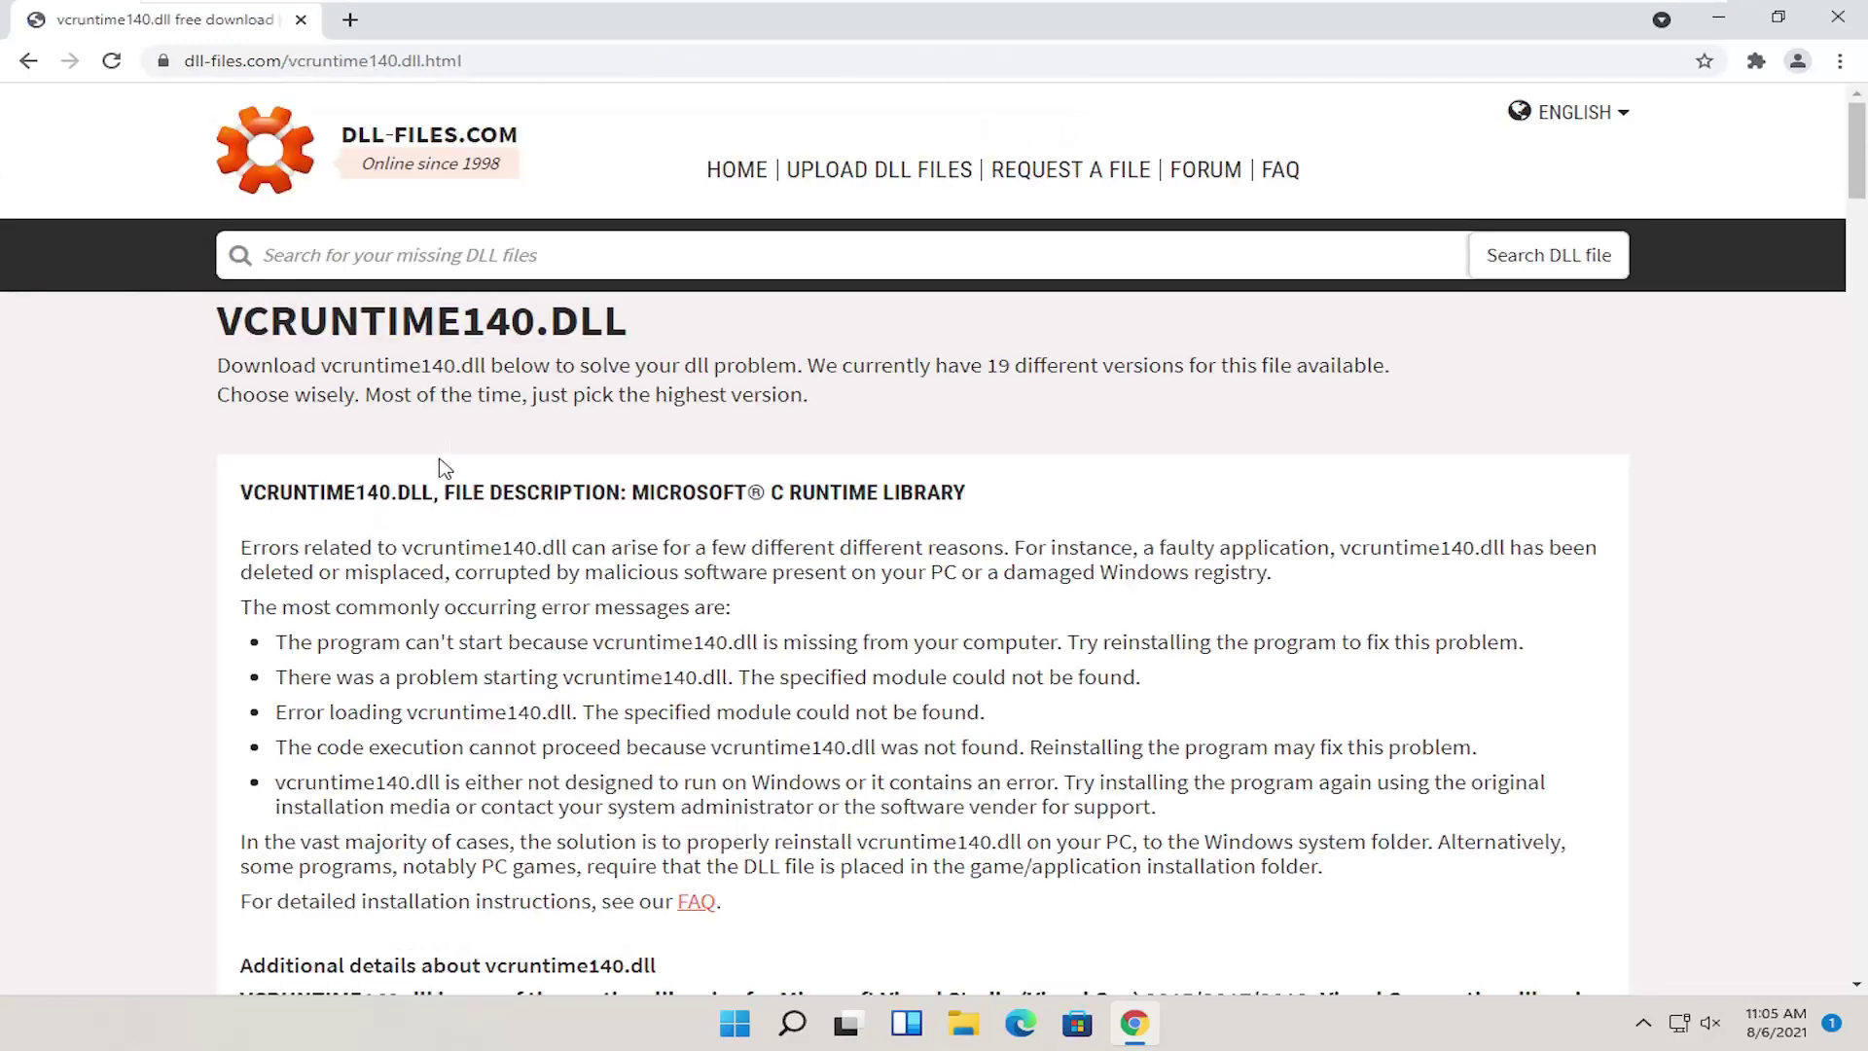
scroll(934, 535, "down", 10)
scroll(1087, 438, "down", 20)
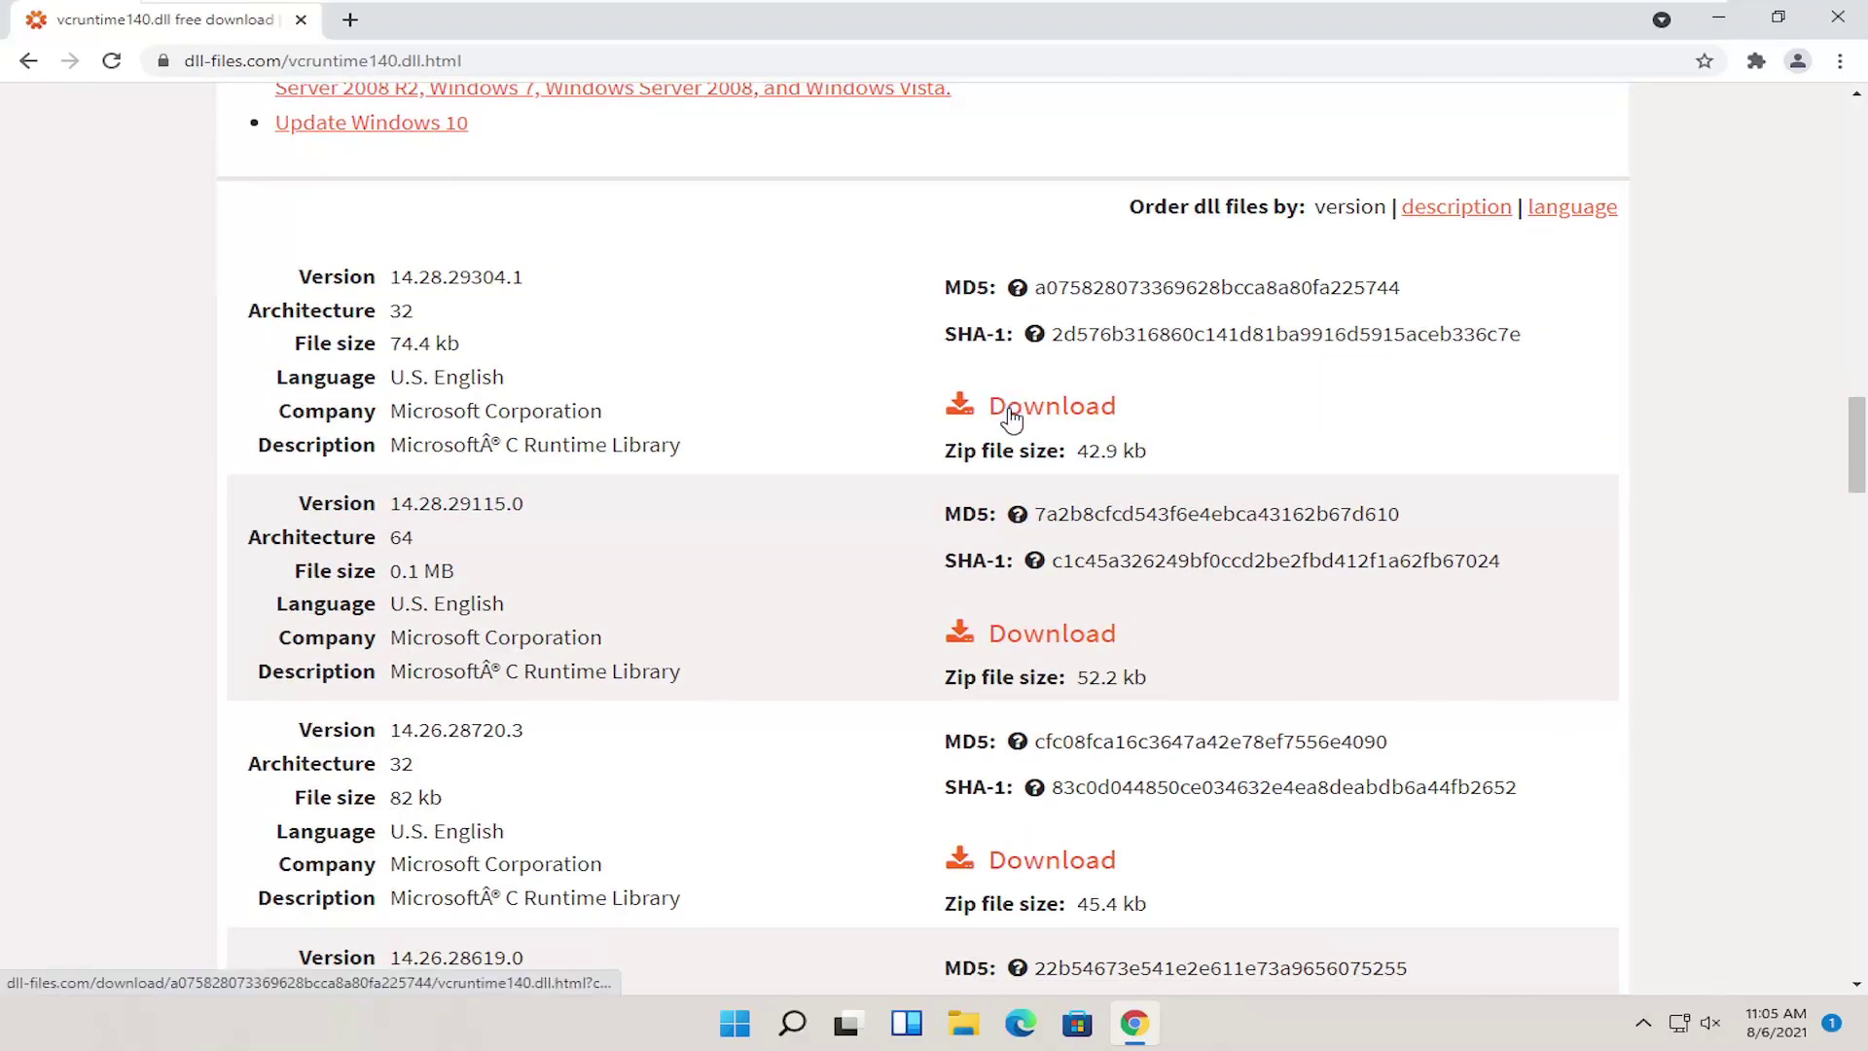
double_click(392, 538)
scroll(399, 538, "down", 1)
scroll(492, 471, "up", 1)
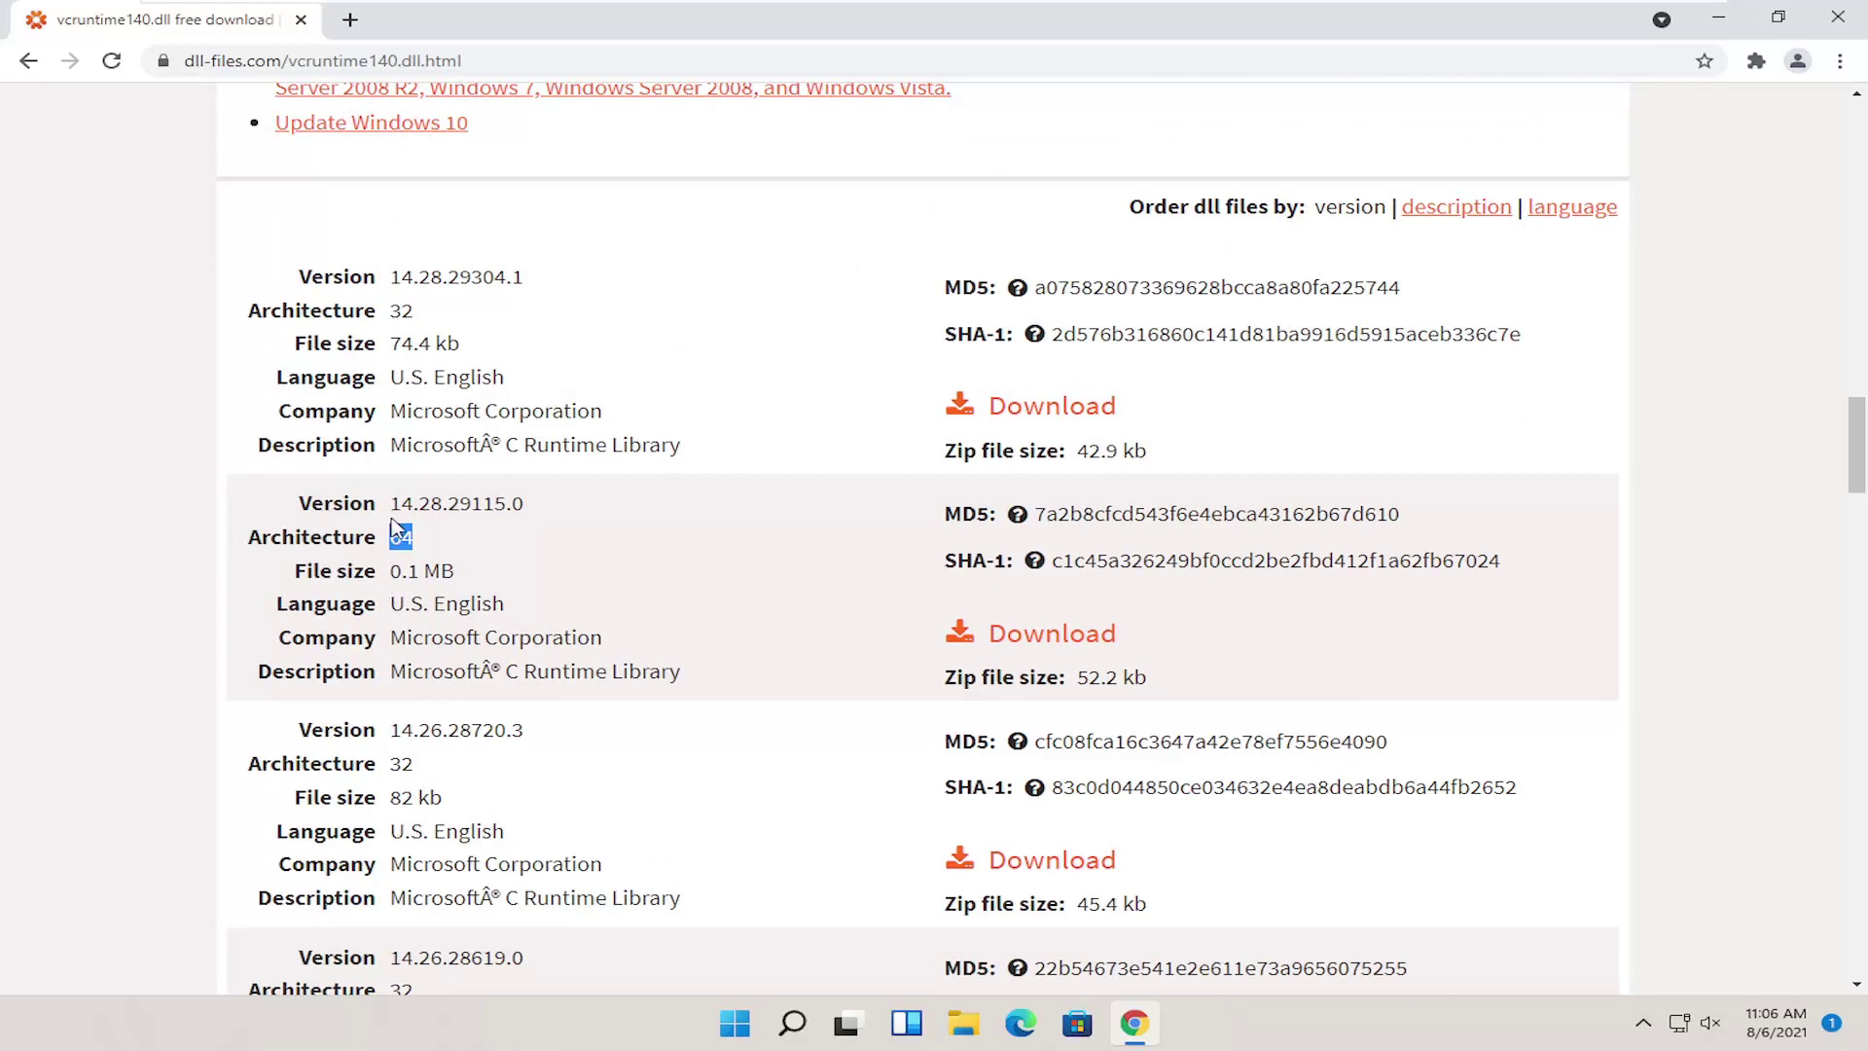
left_click(1010, 644)
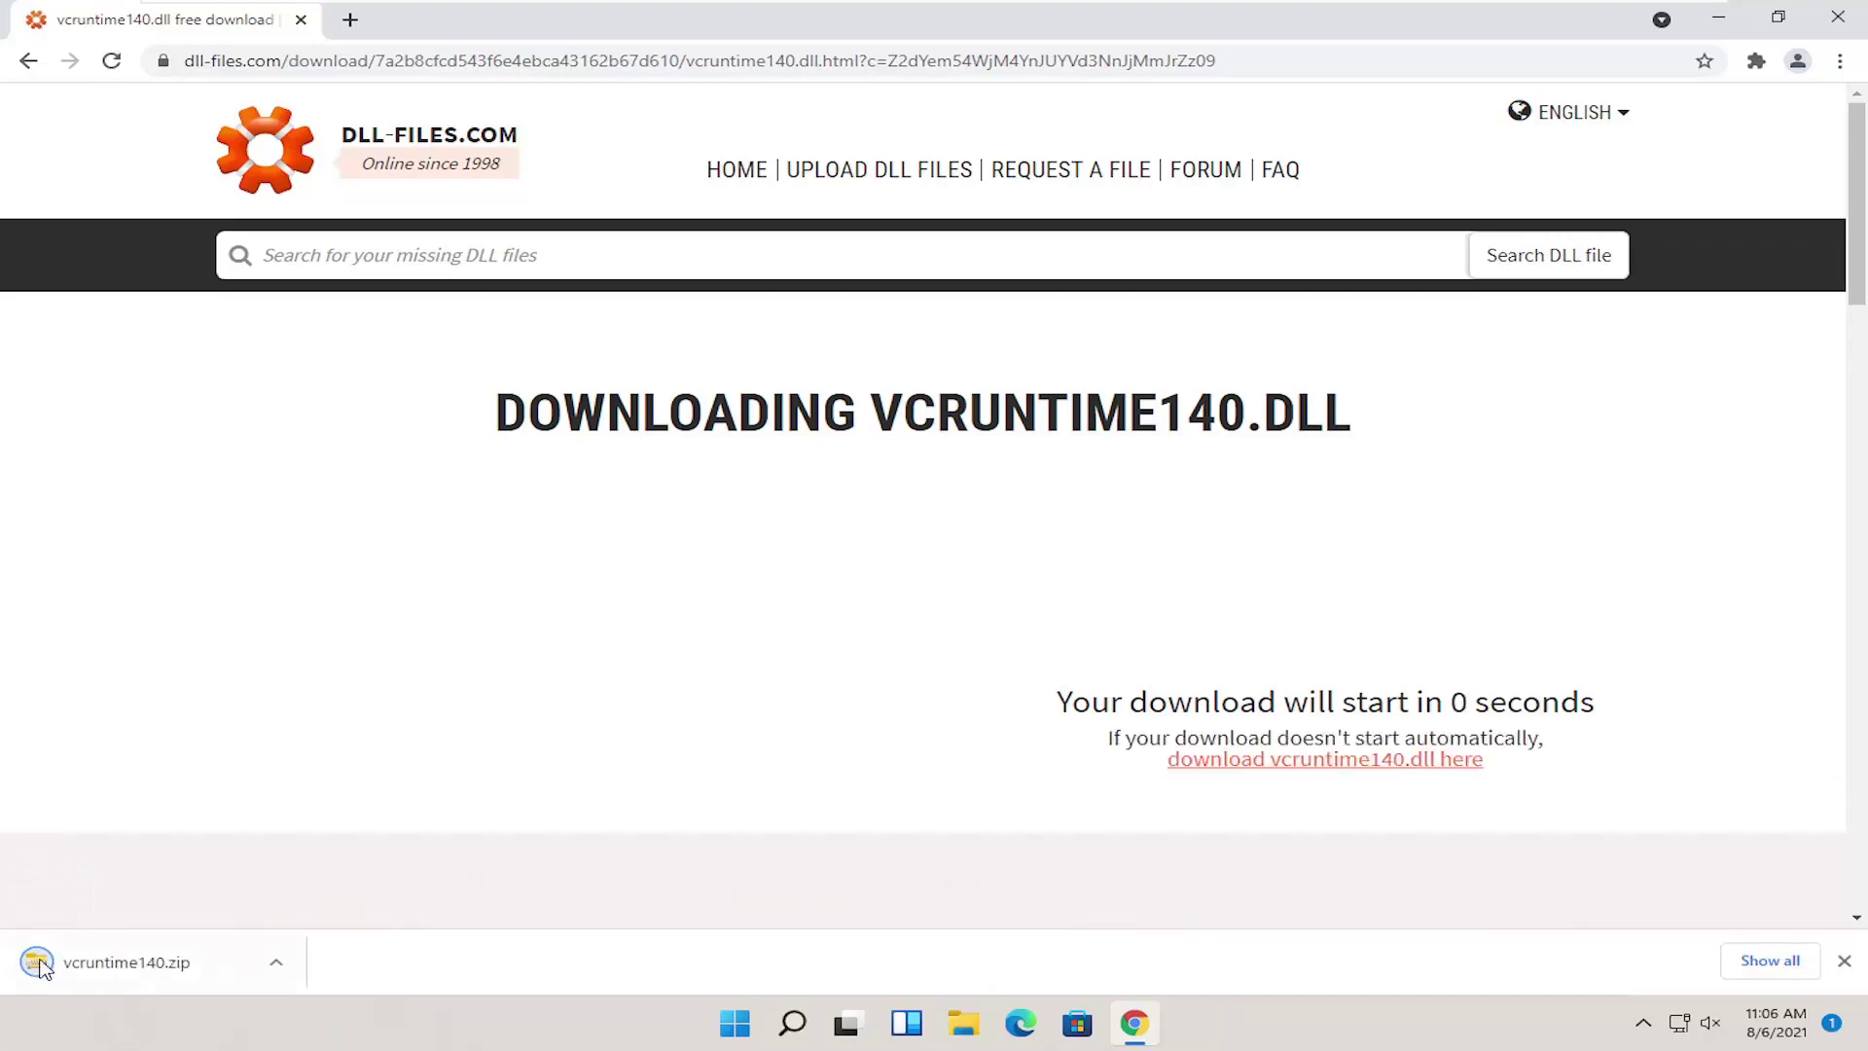
Step: Open the downloaded vcruntime140.zip, drag vcruntime140.dll onto the desktop, then go to This PC
left_click(276, 963)
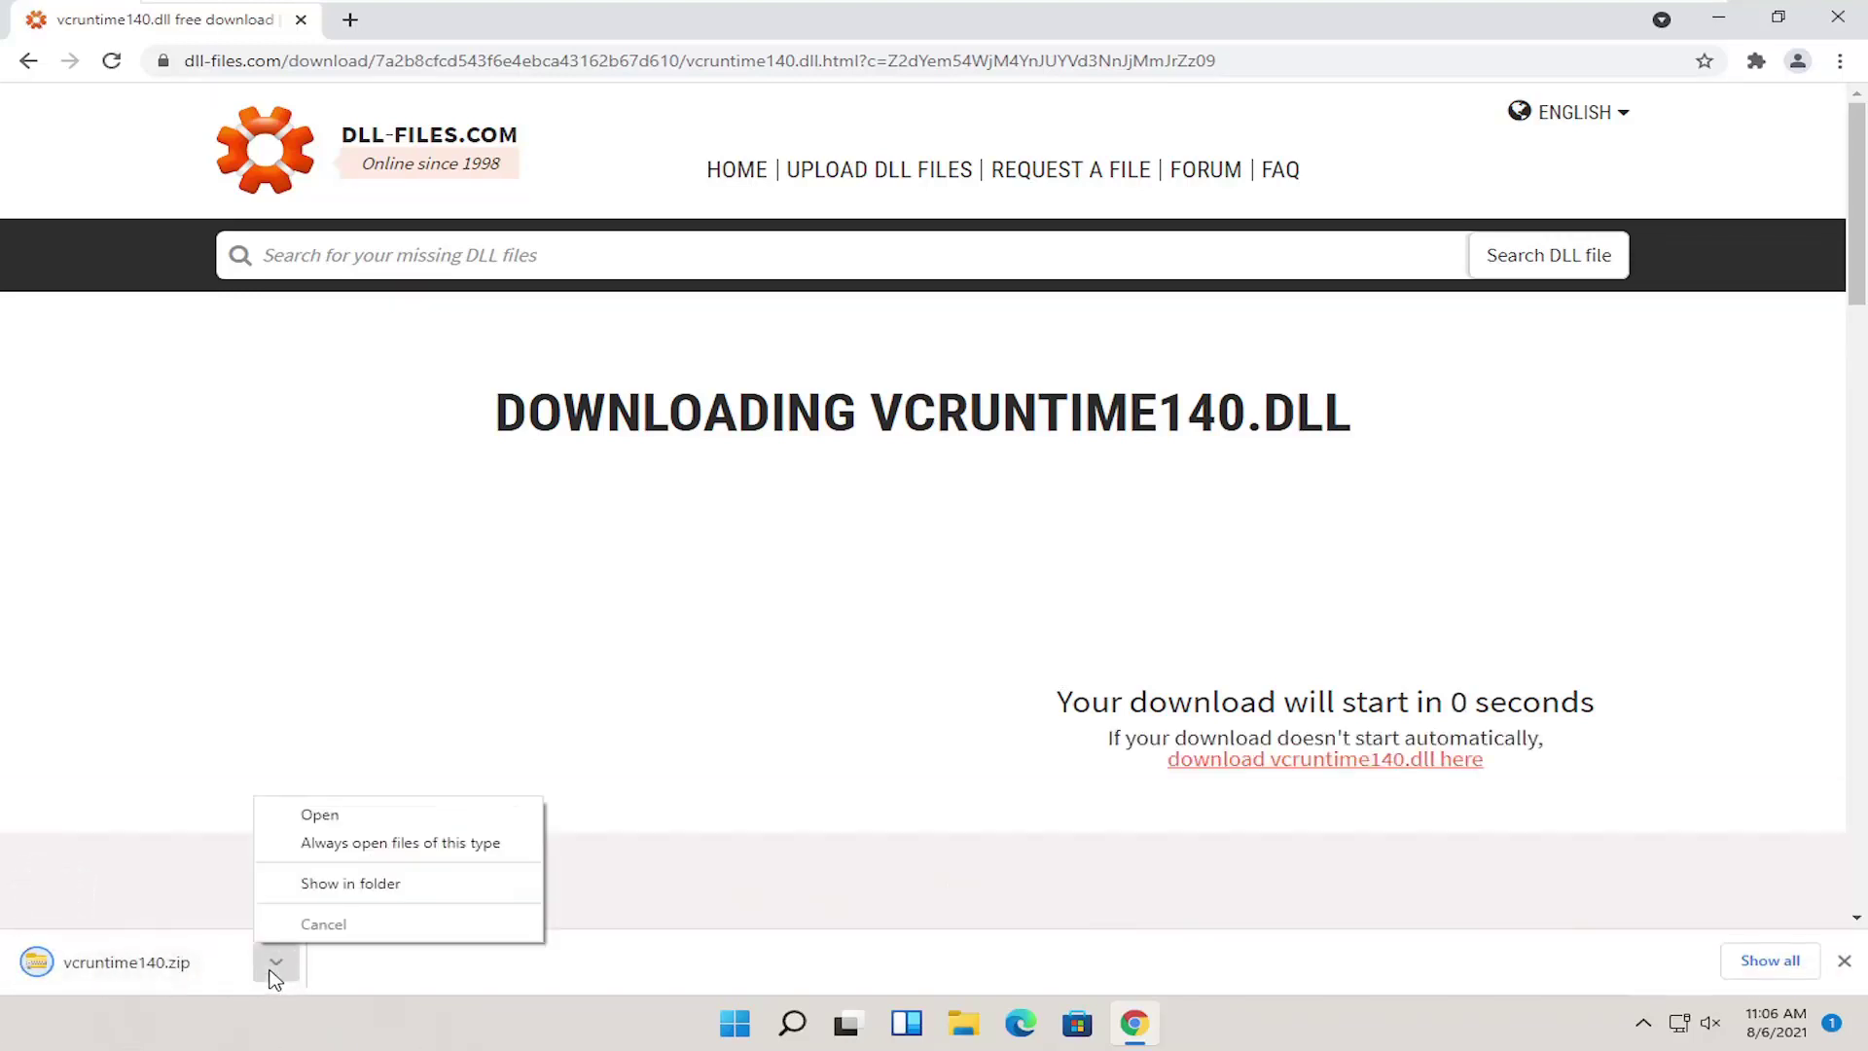
left_click(283, 883)
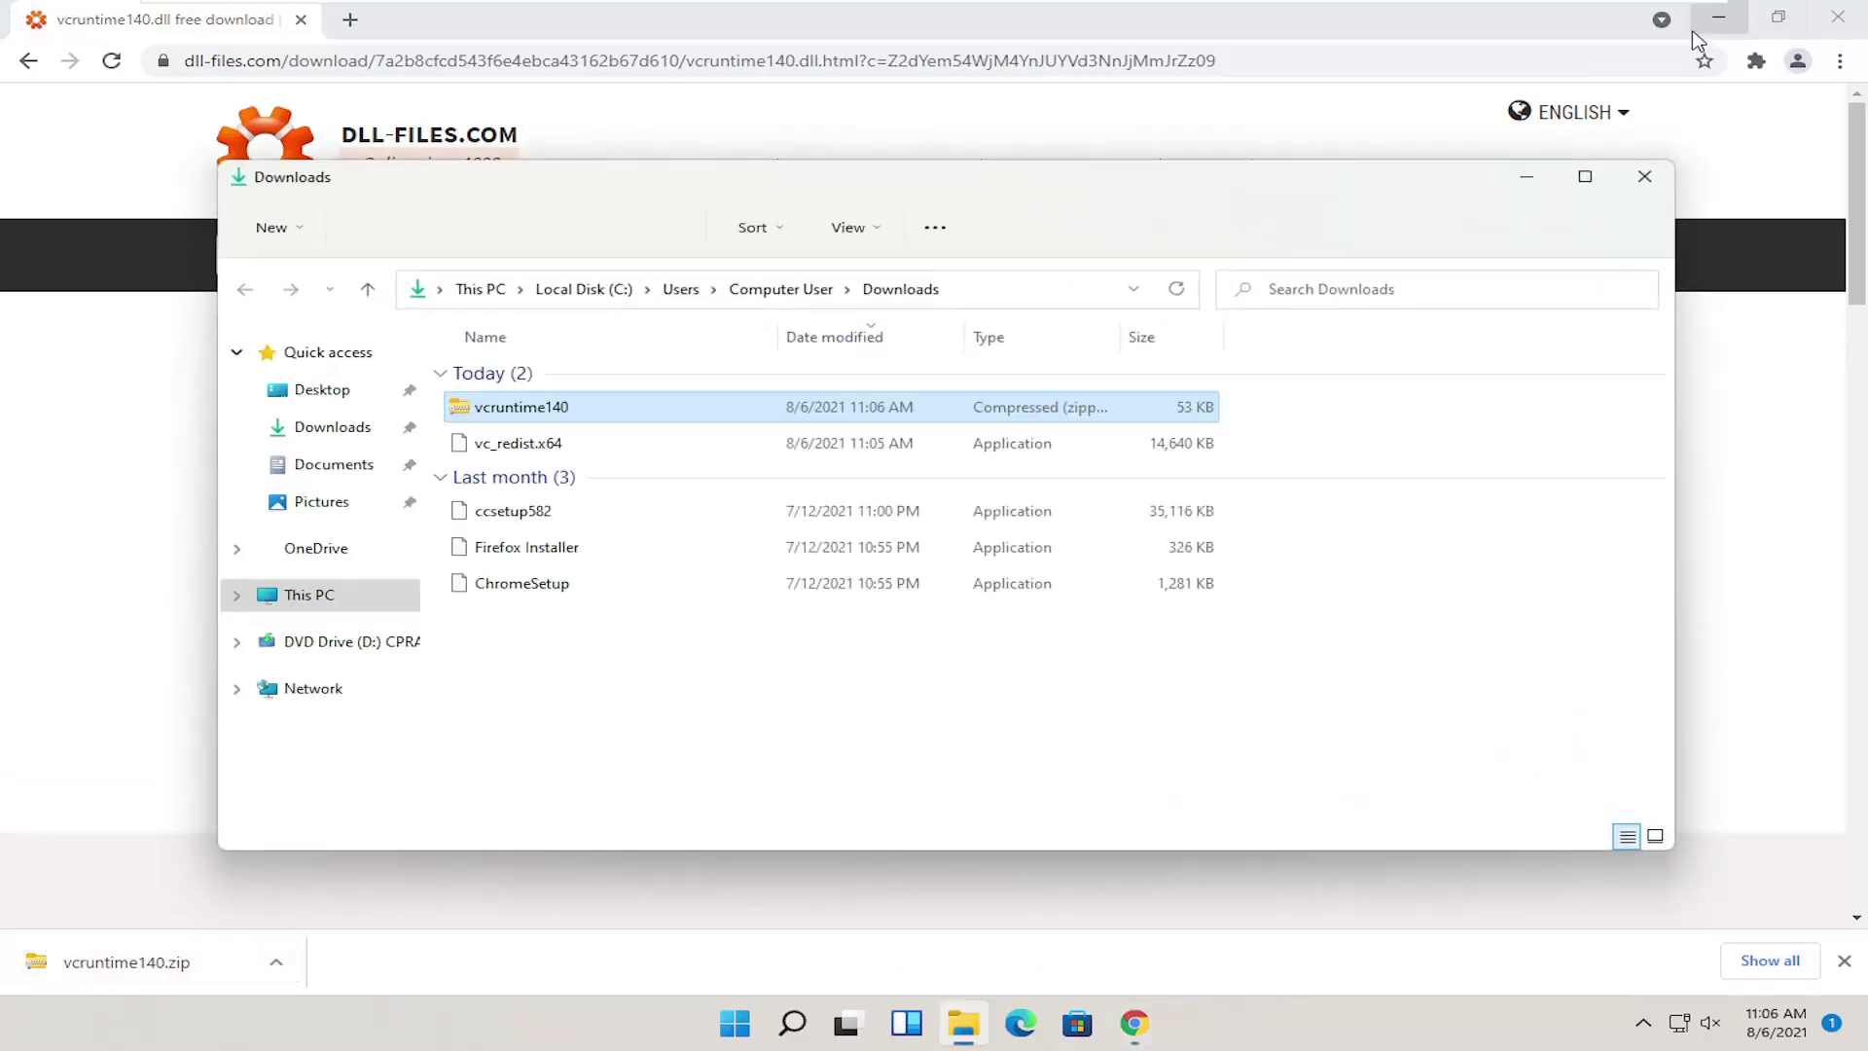
left_click(1718, 17)
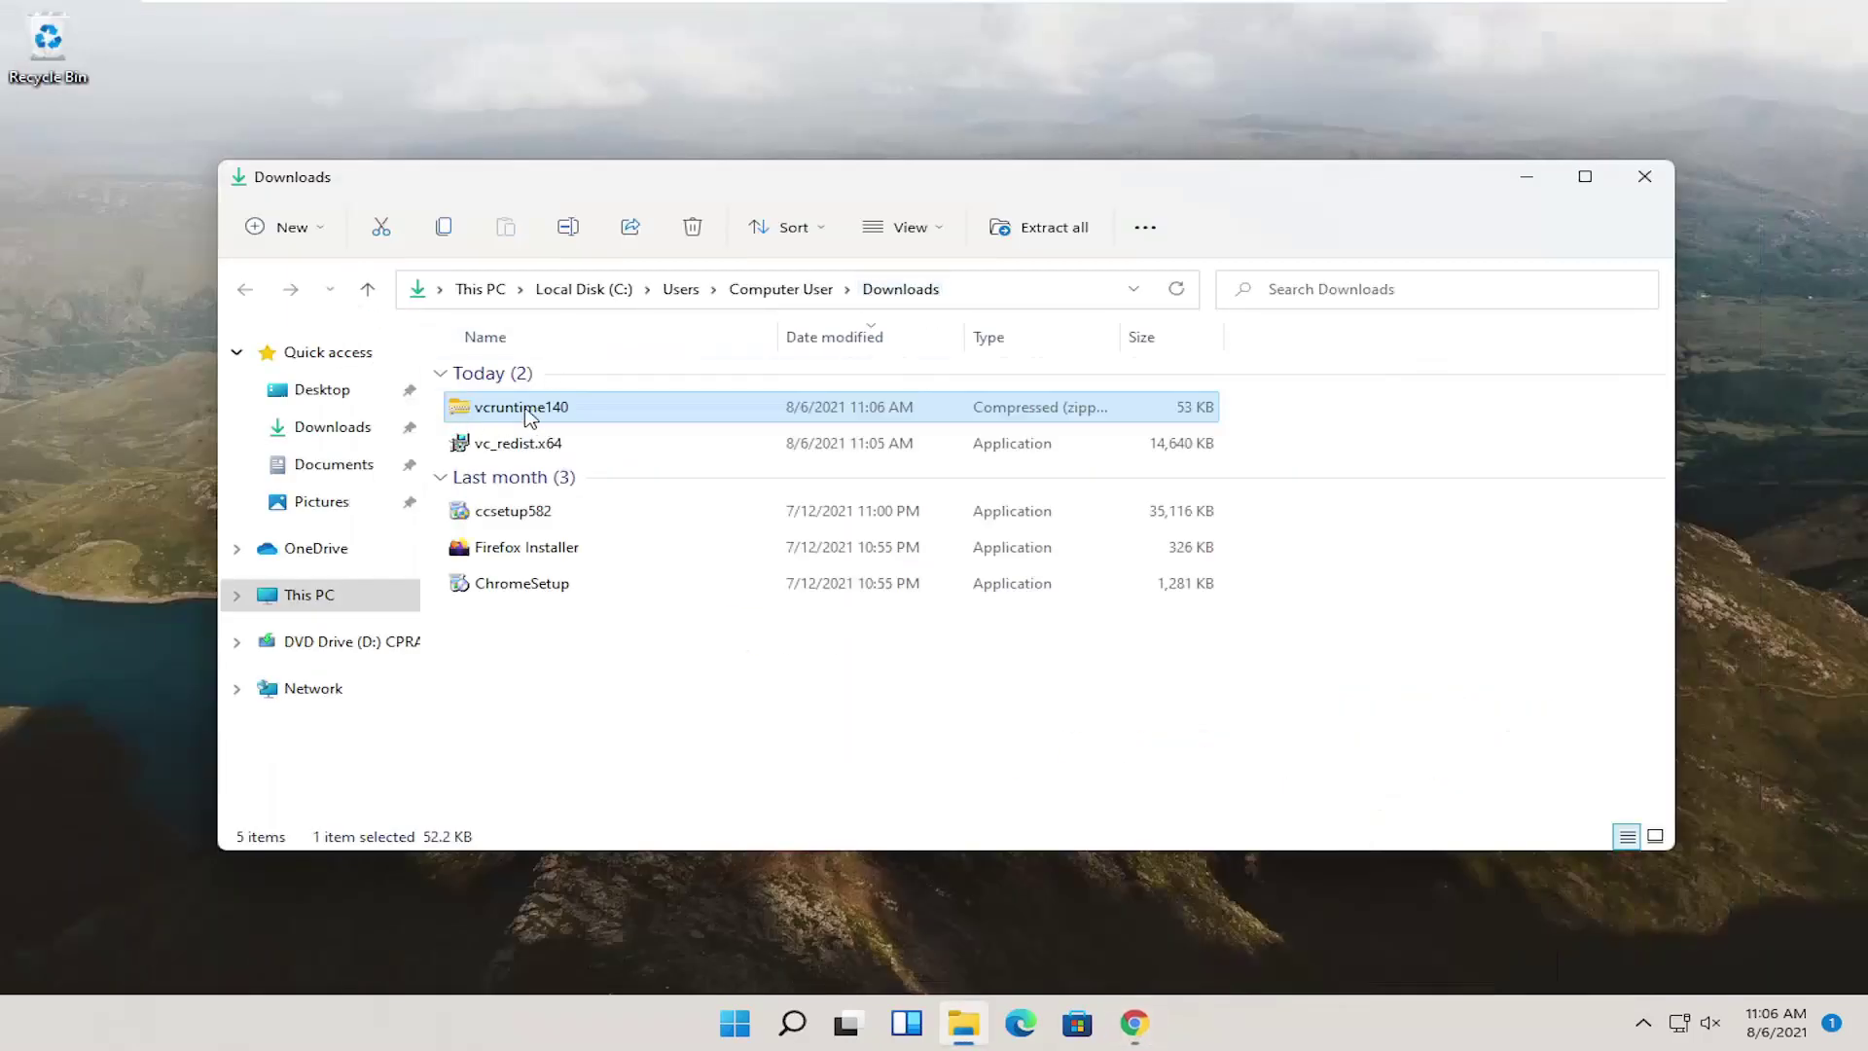
double_click(538, 409)
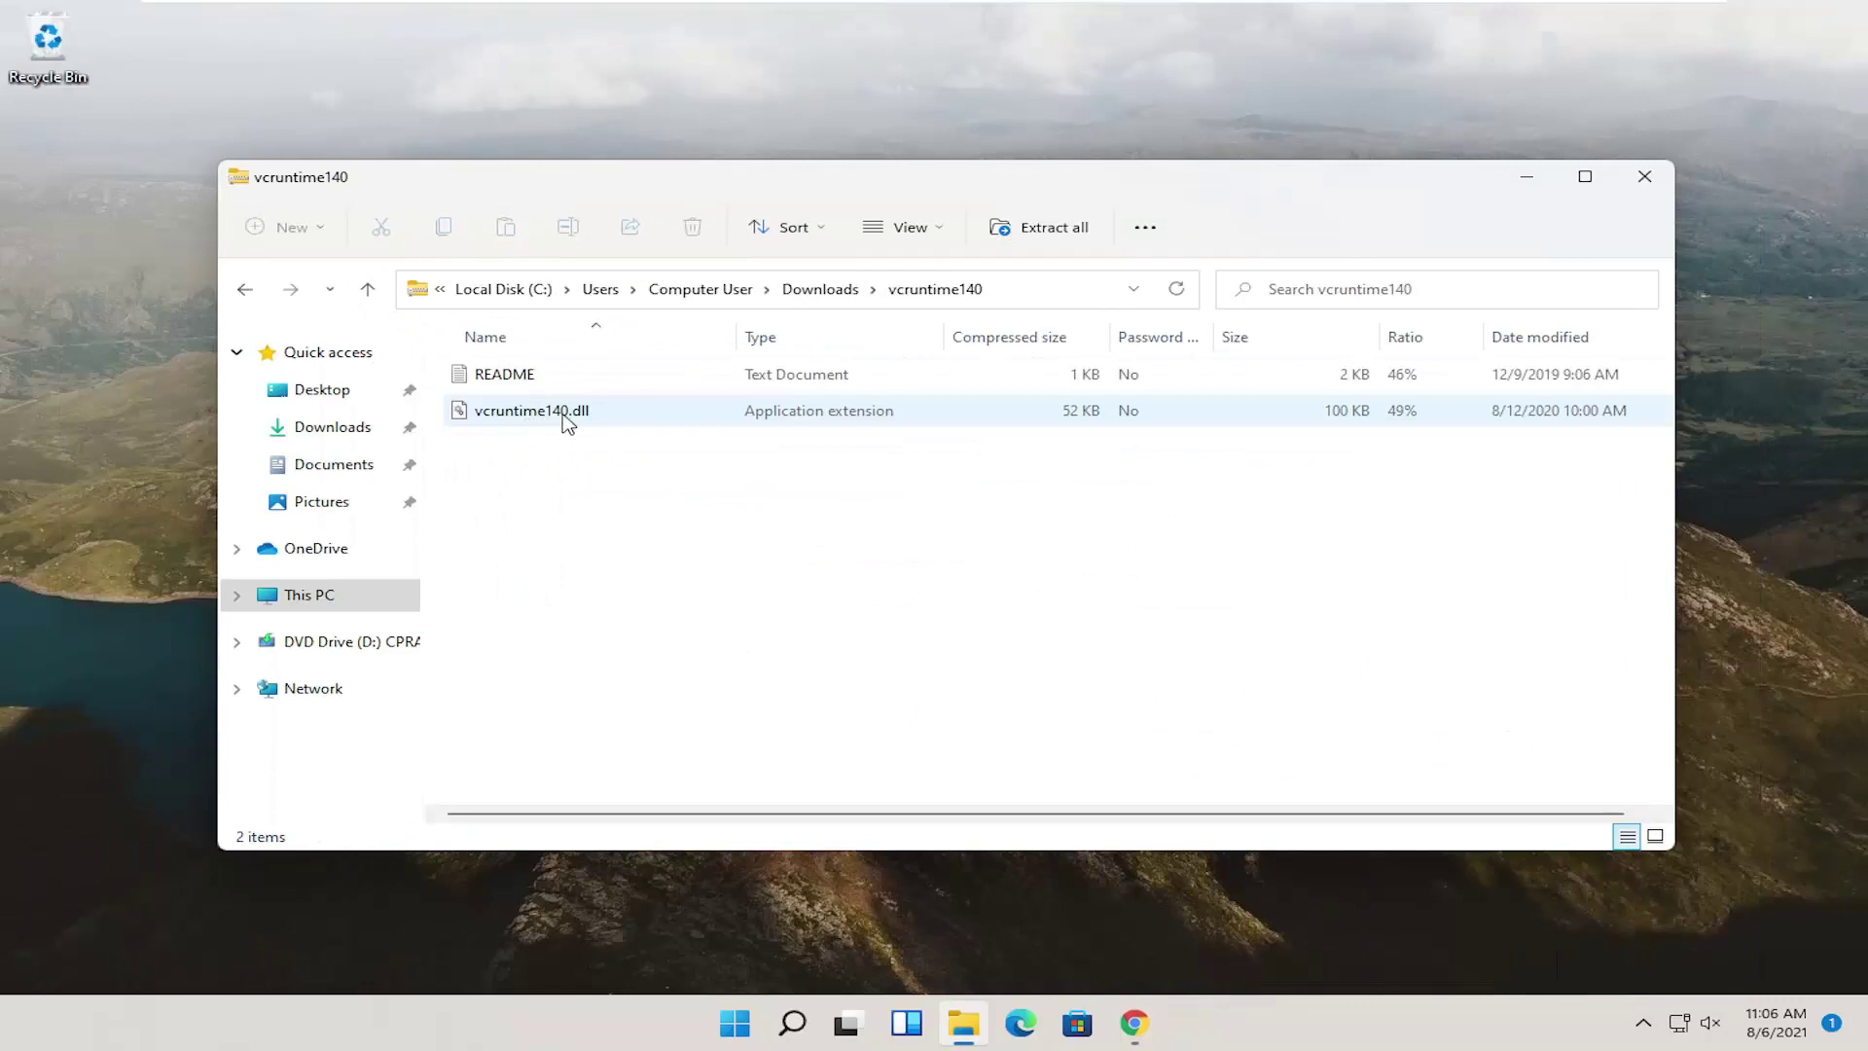
left_click_drag(567, 421, 66, 216)
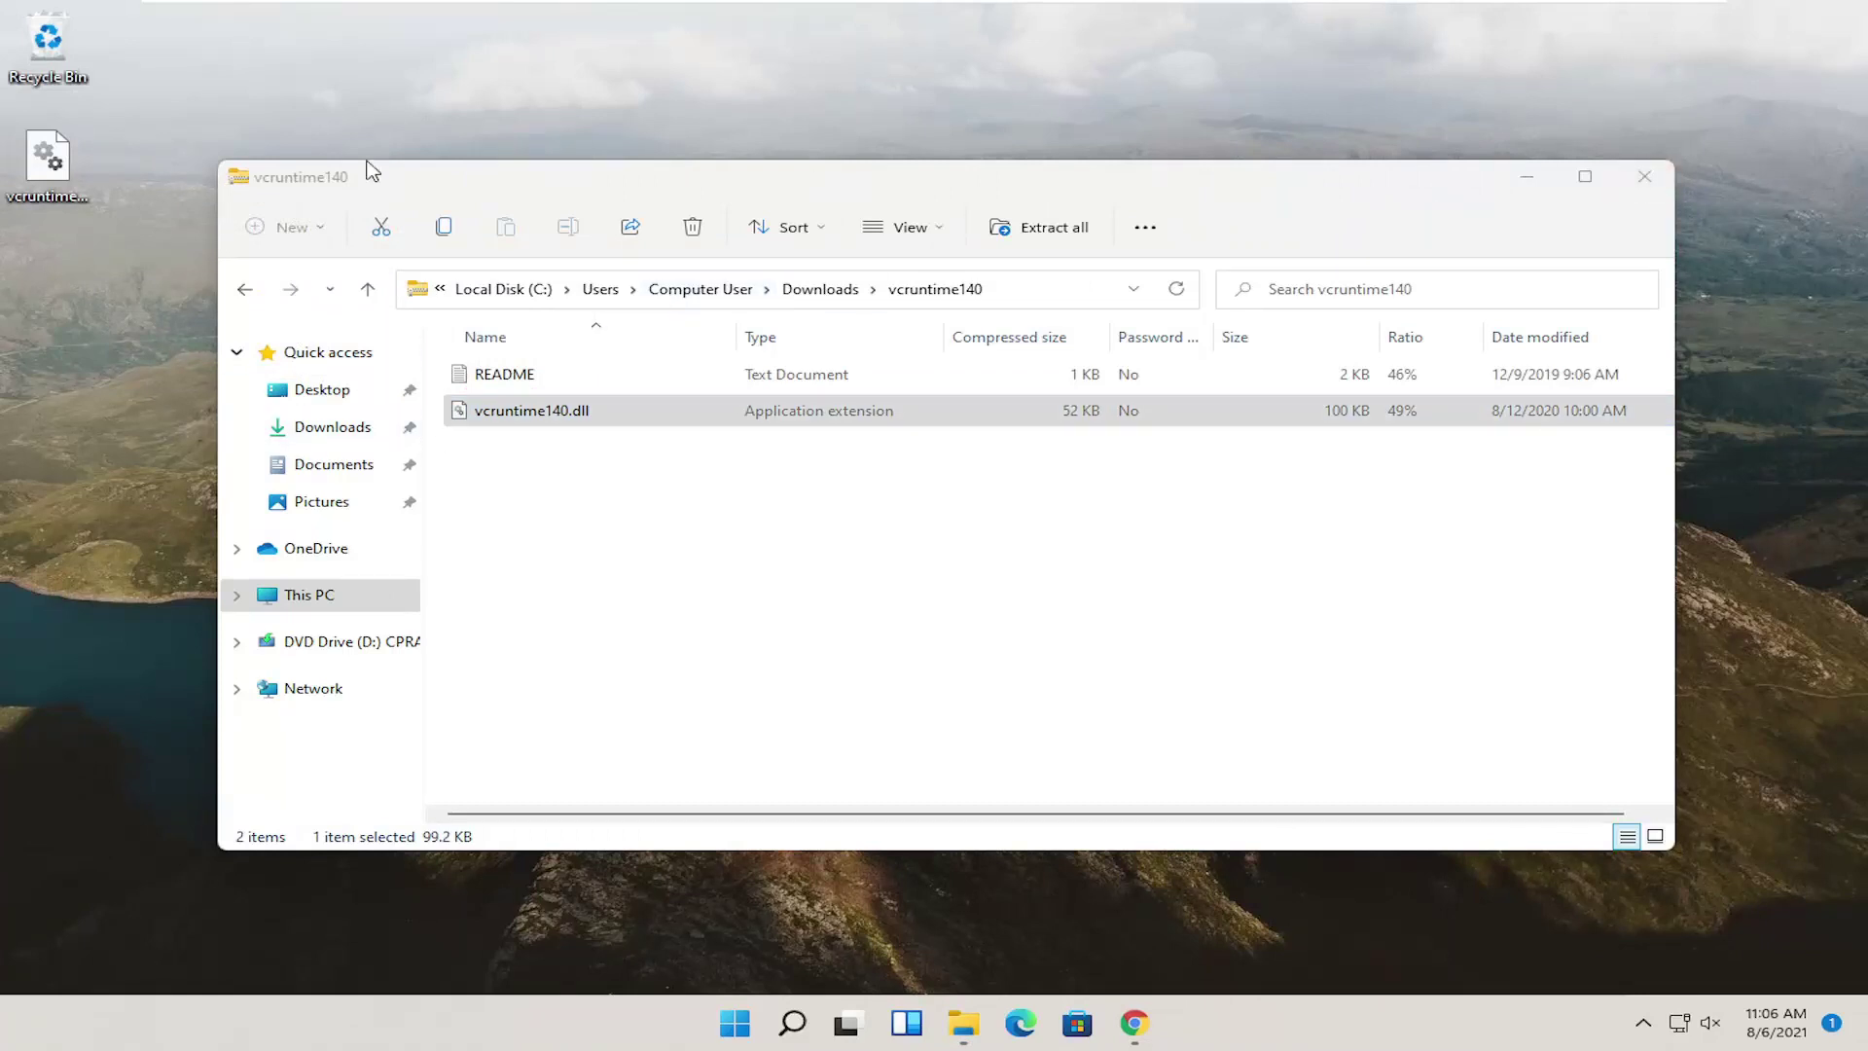
left_click(331, 185)
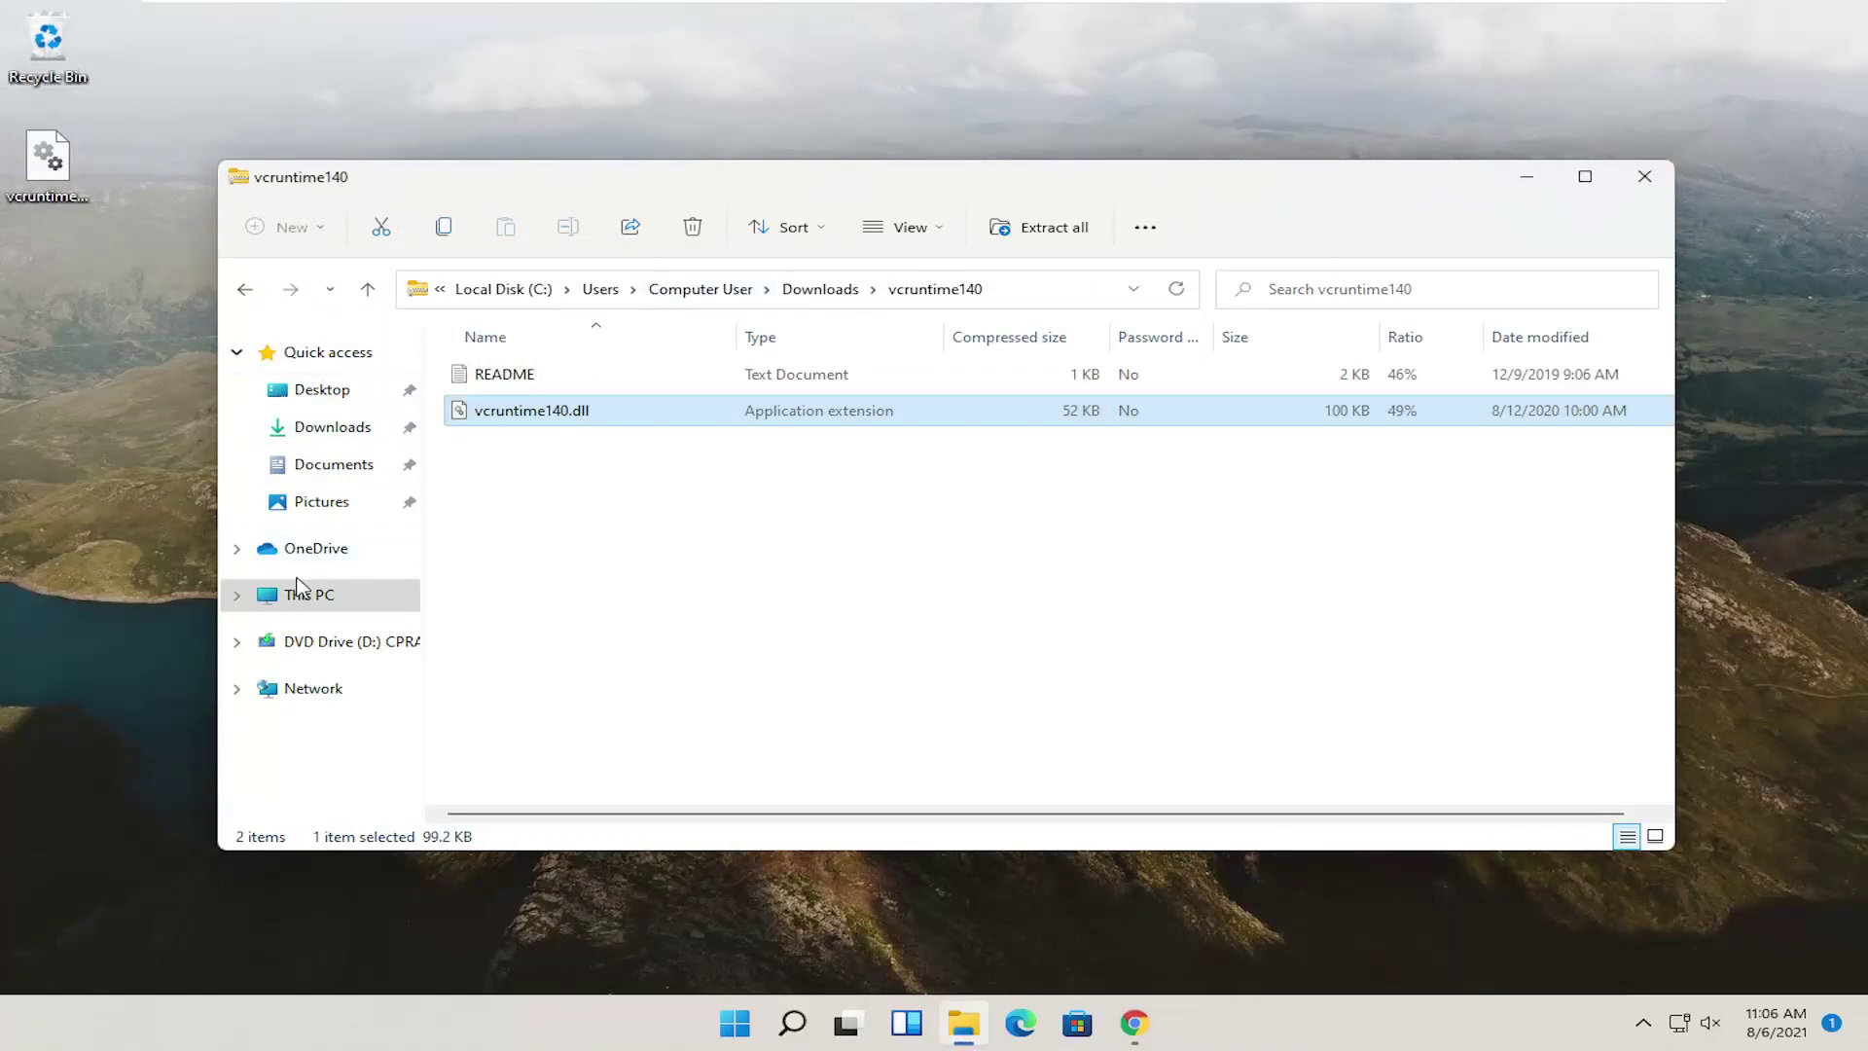
left_click(362, 597)
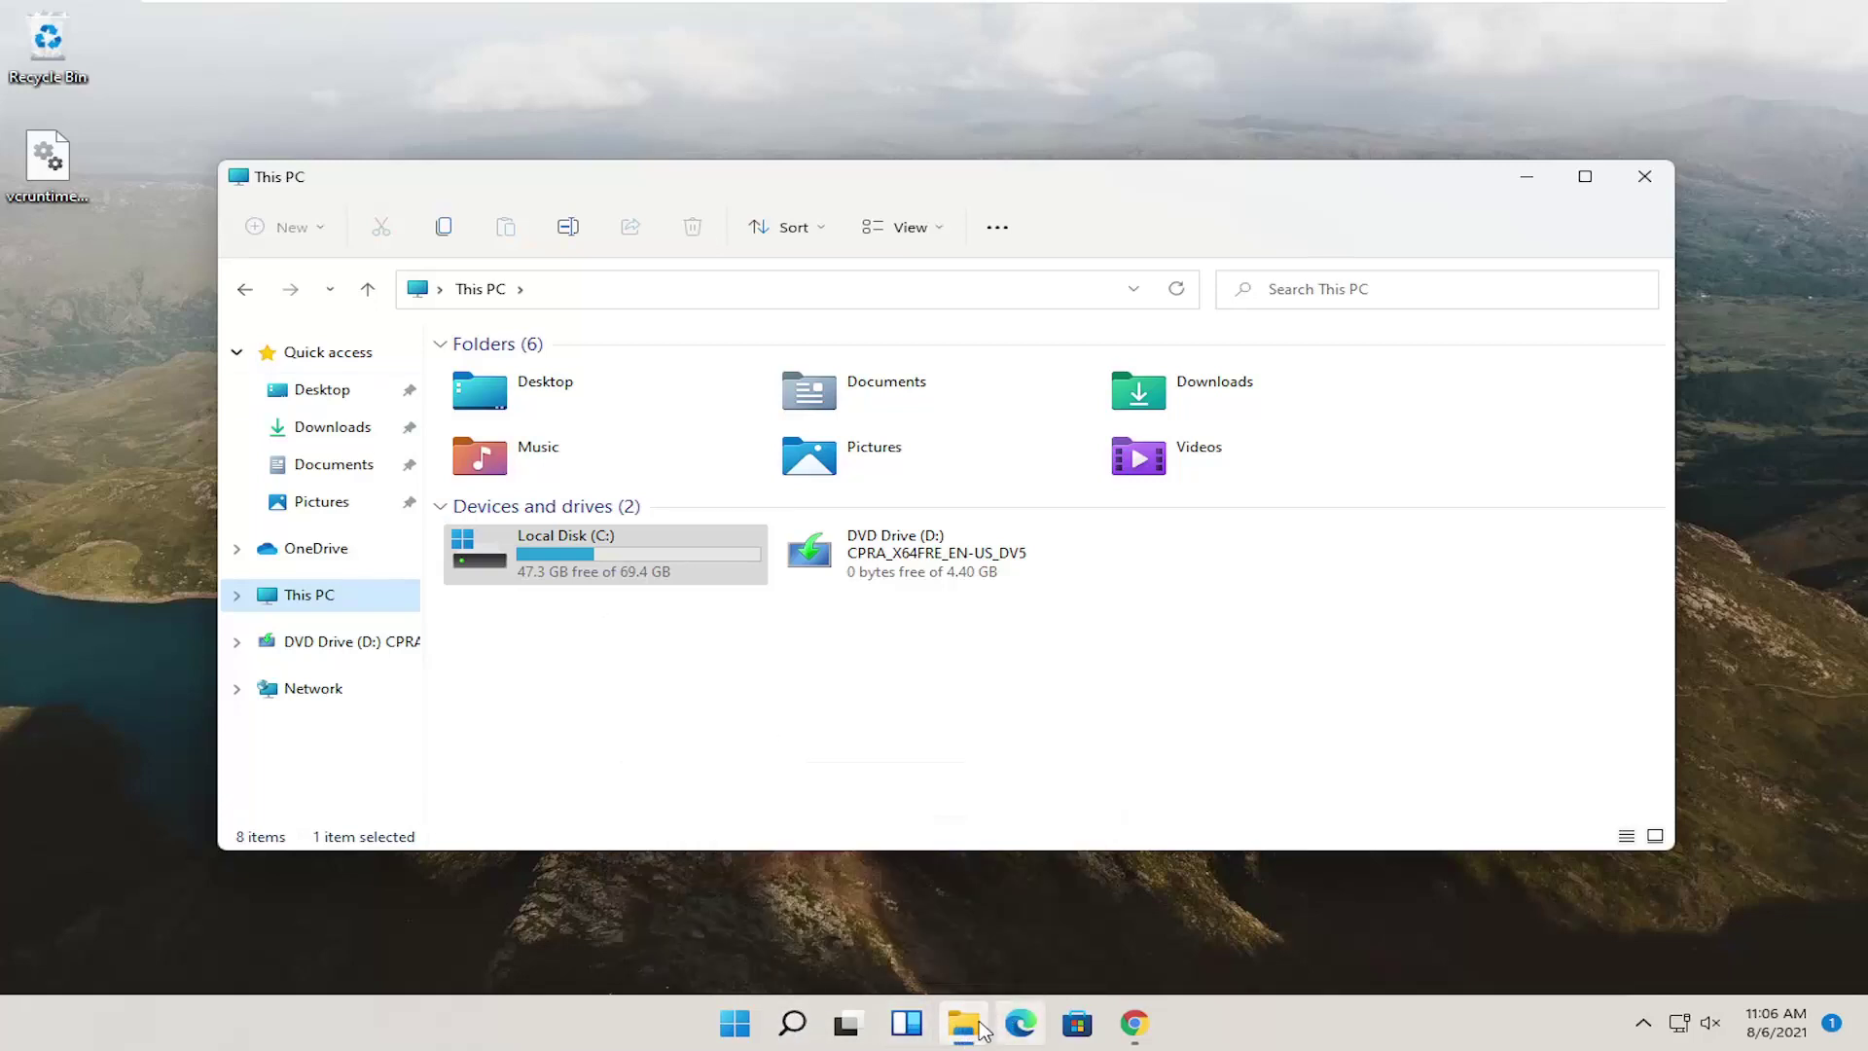
Step: Browse into Local Disk (C:) > Windows and select the System32 folder
mouse_move(971, 1021)
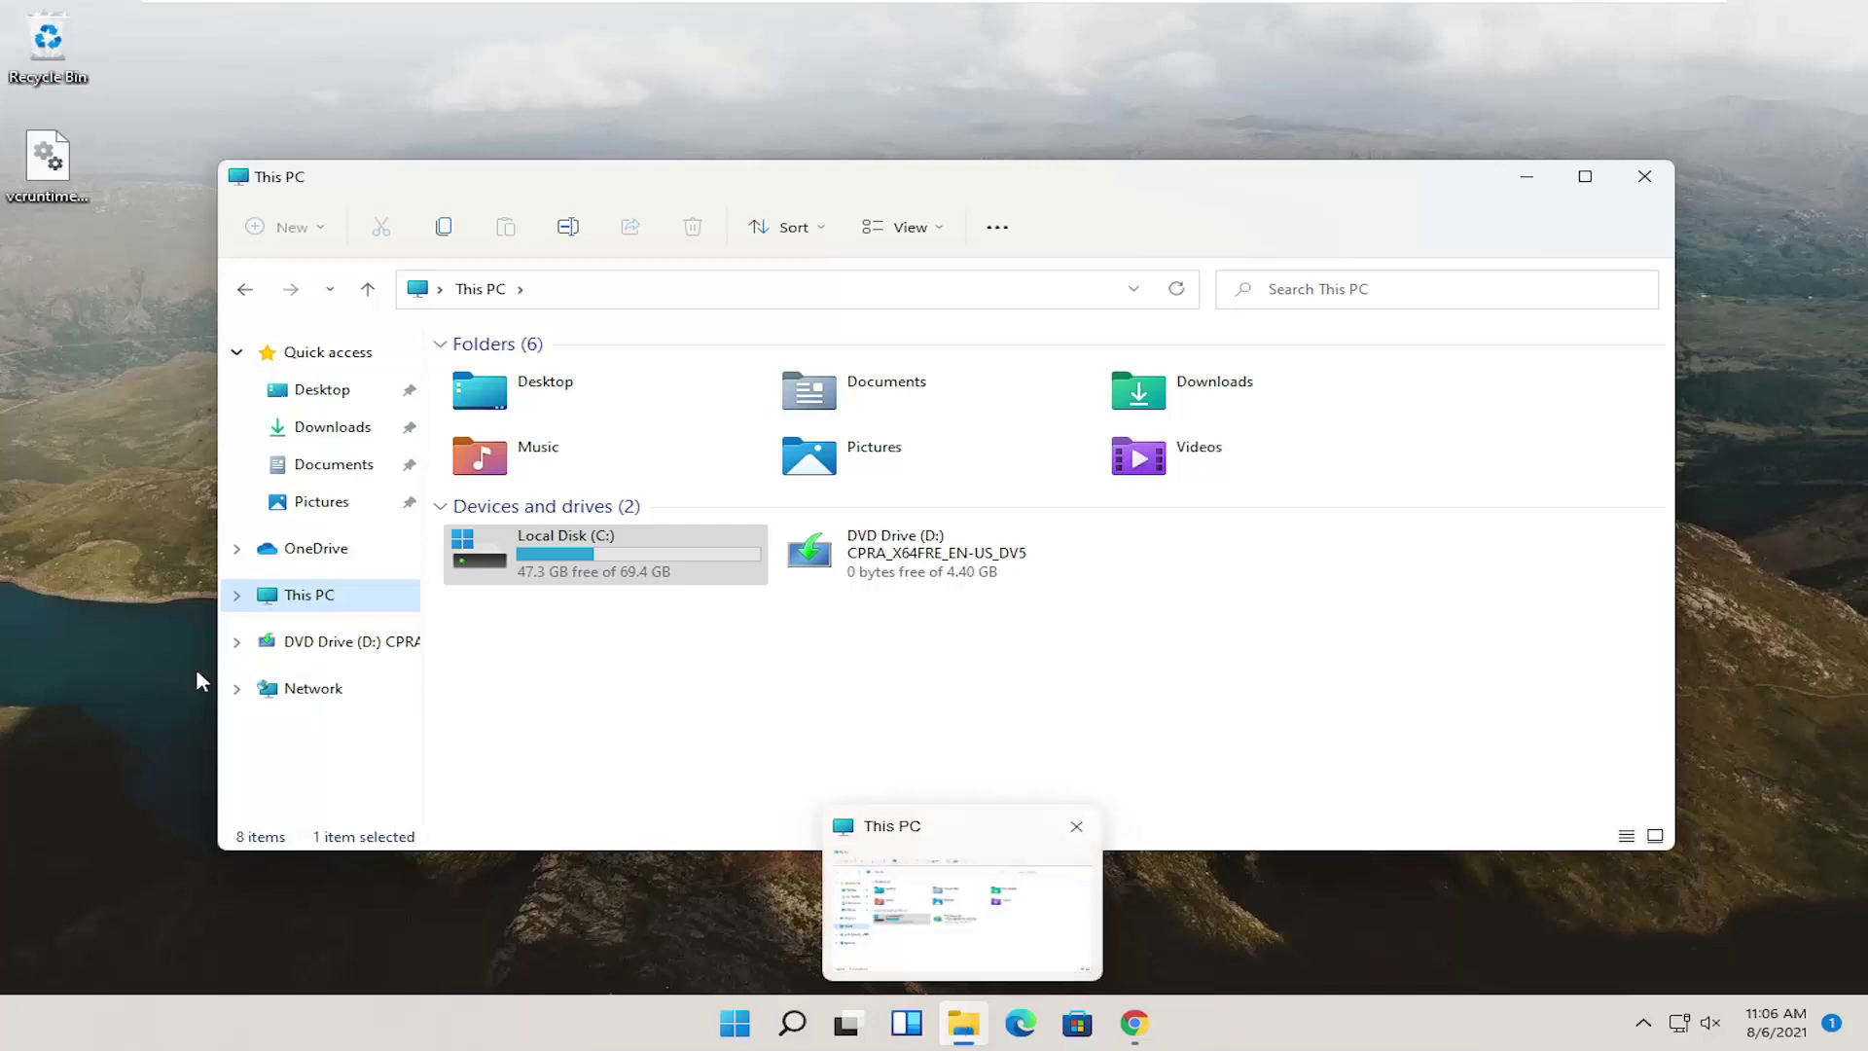
left_click(296, 608)
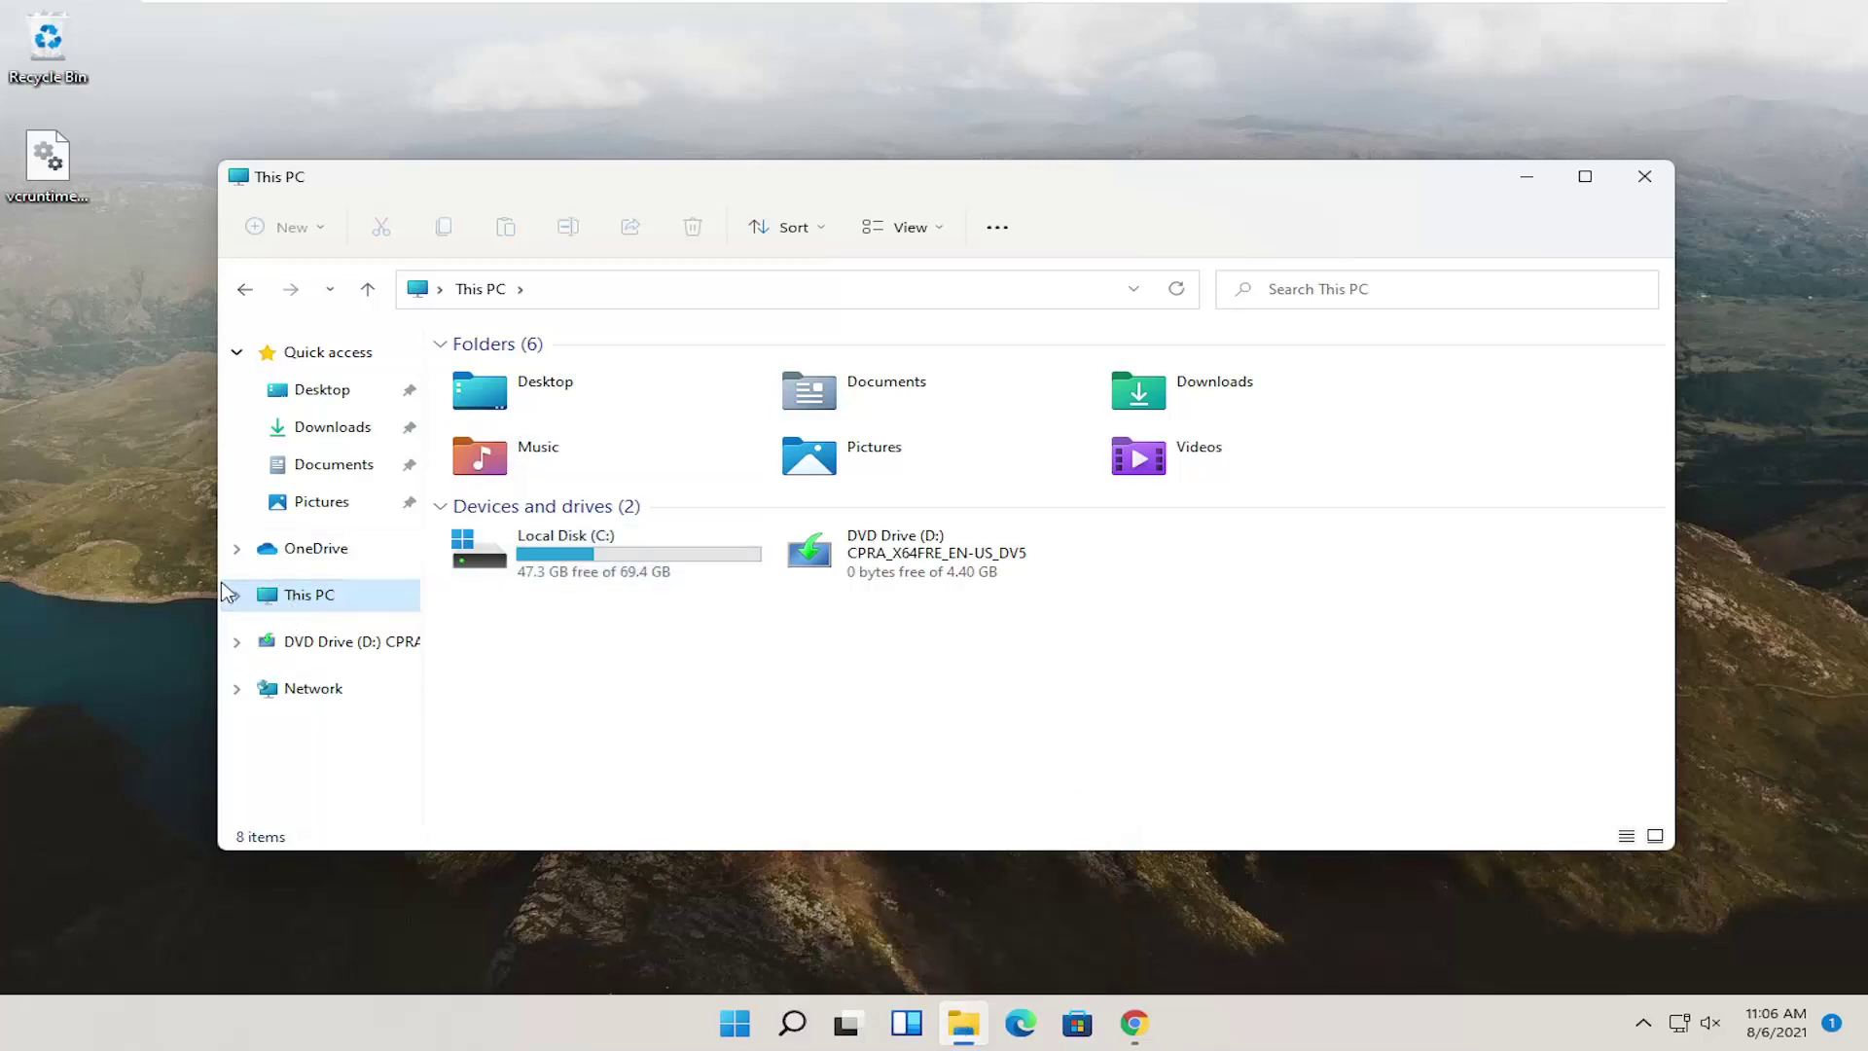
double_click(599, 553)
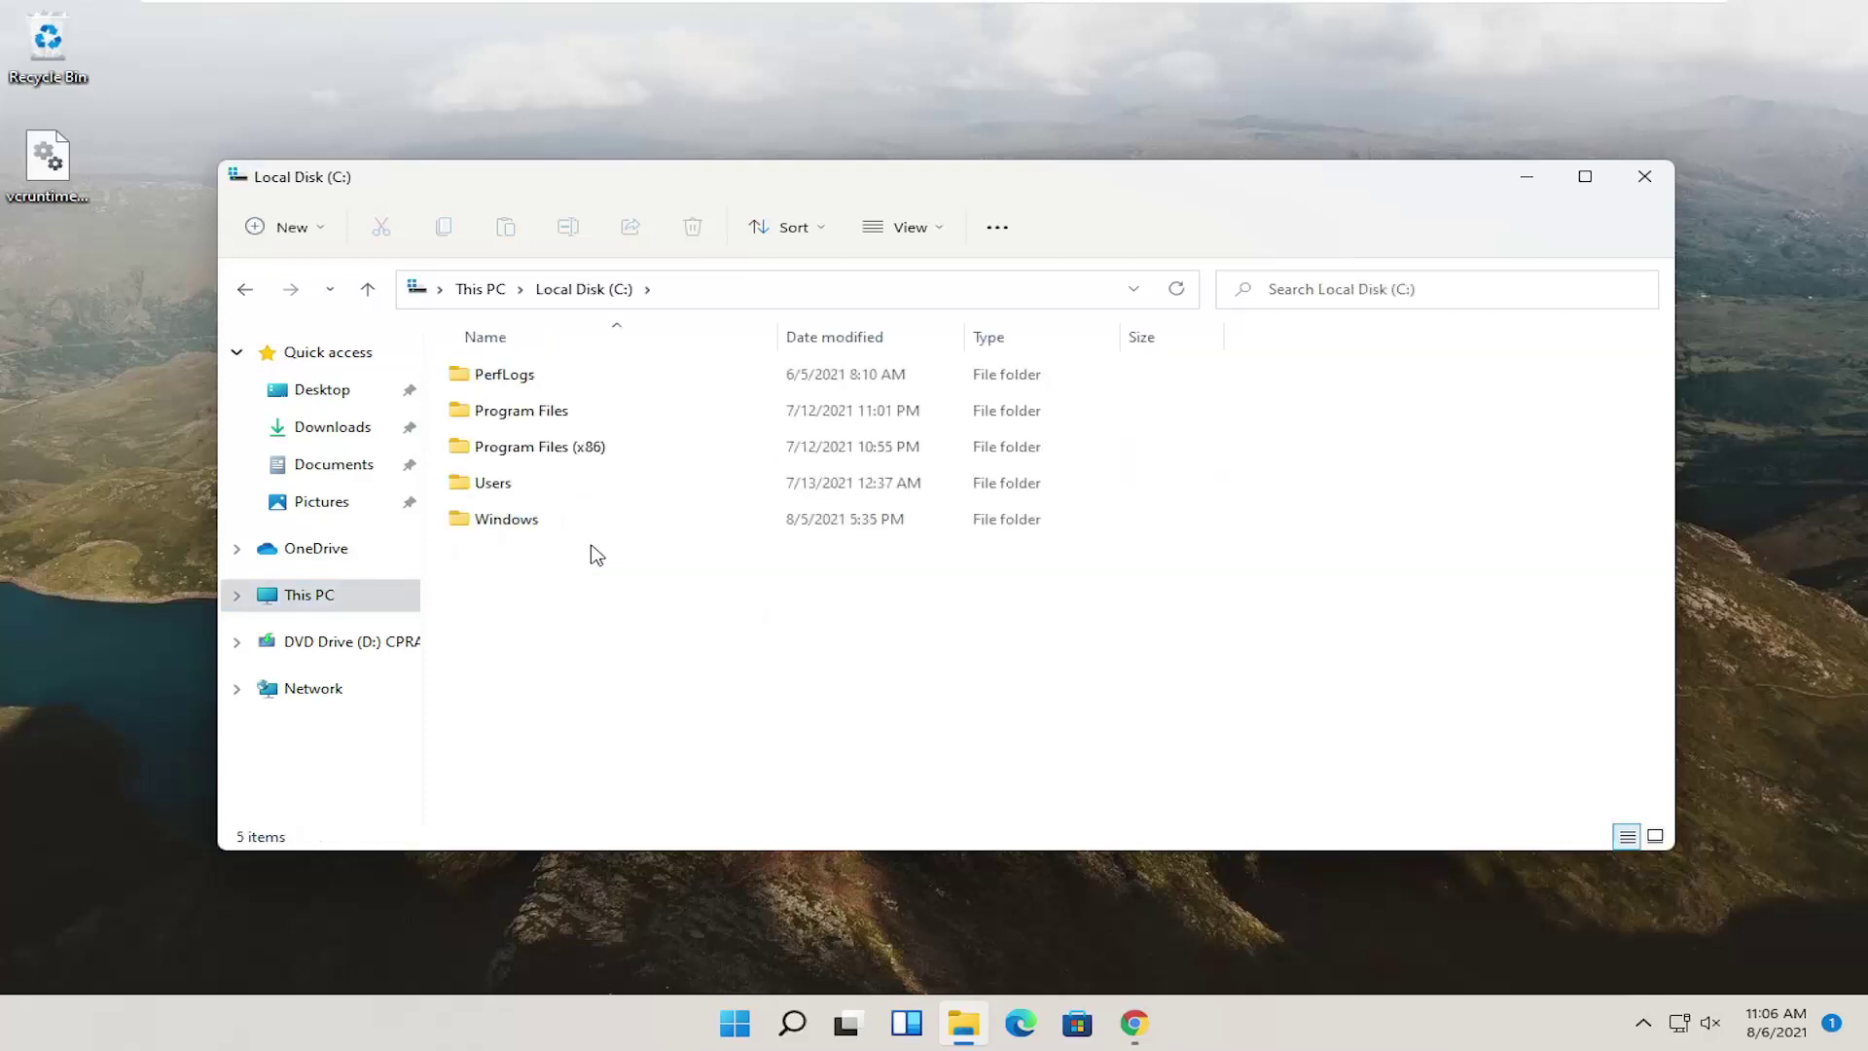
double_click(557, 530)
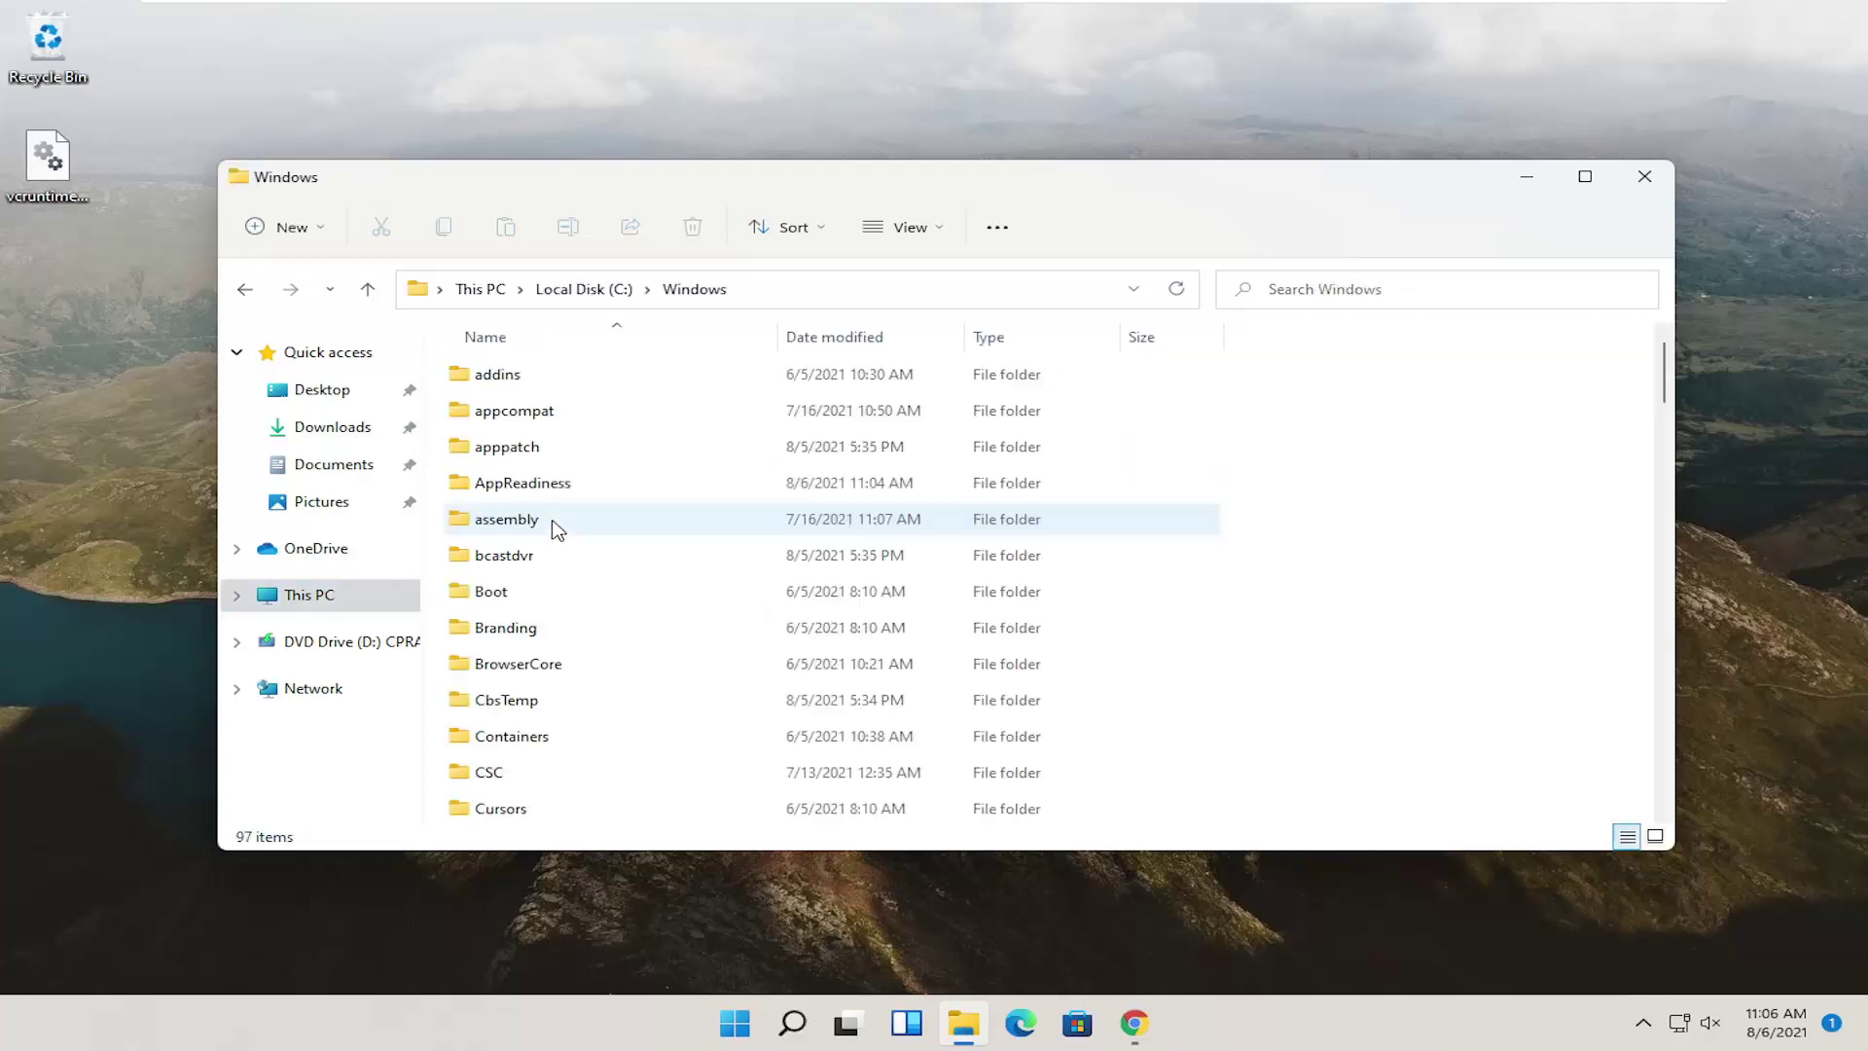
scroll(559, 535, "down", 9)
scroll(559, 540, "down", 9)
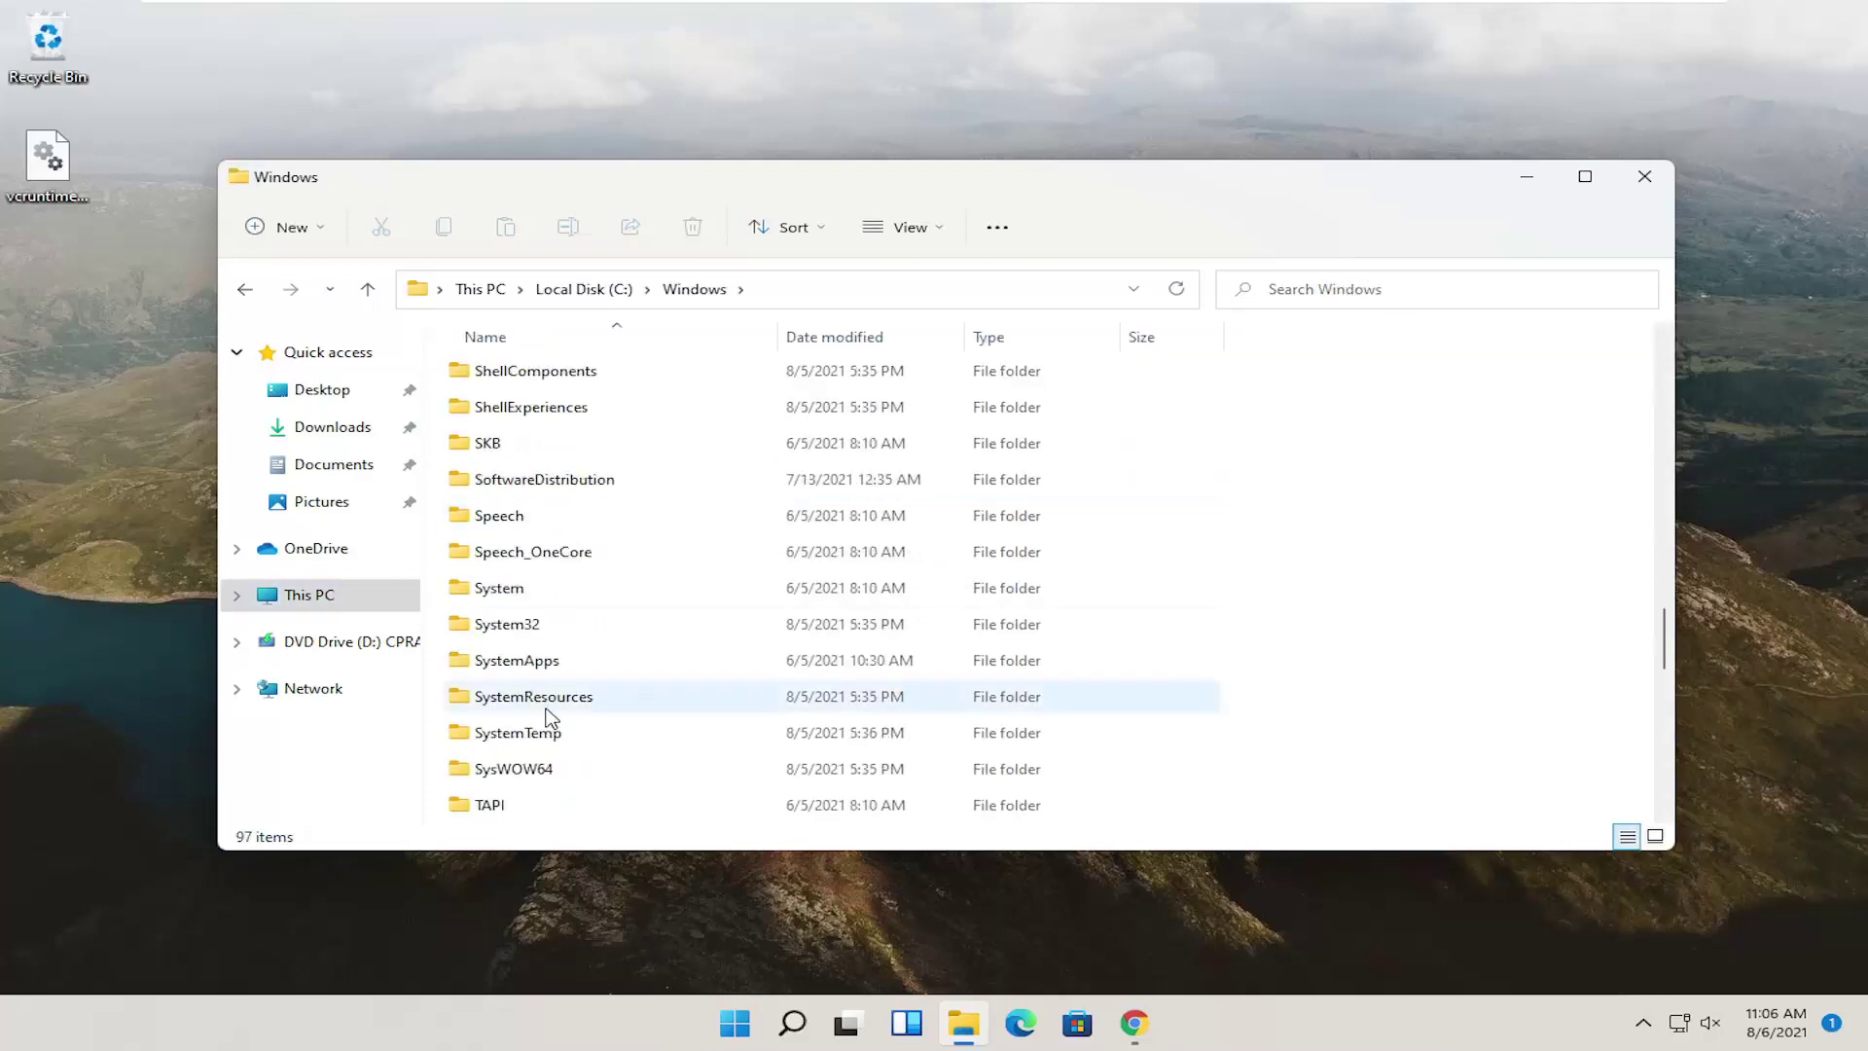
left_click(515, 628)
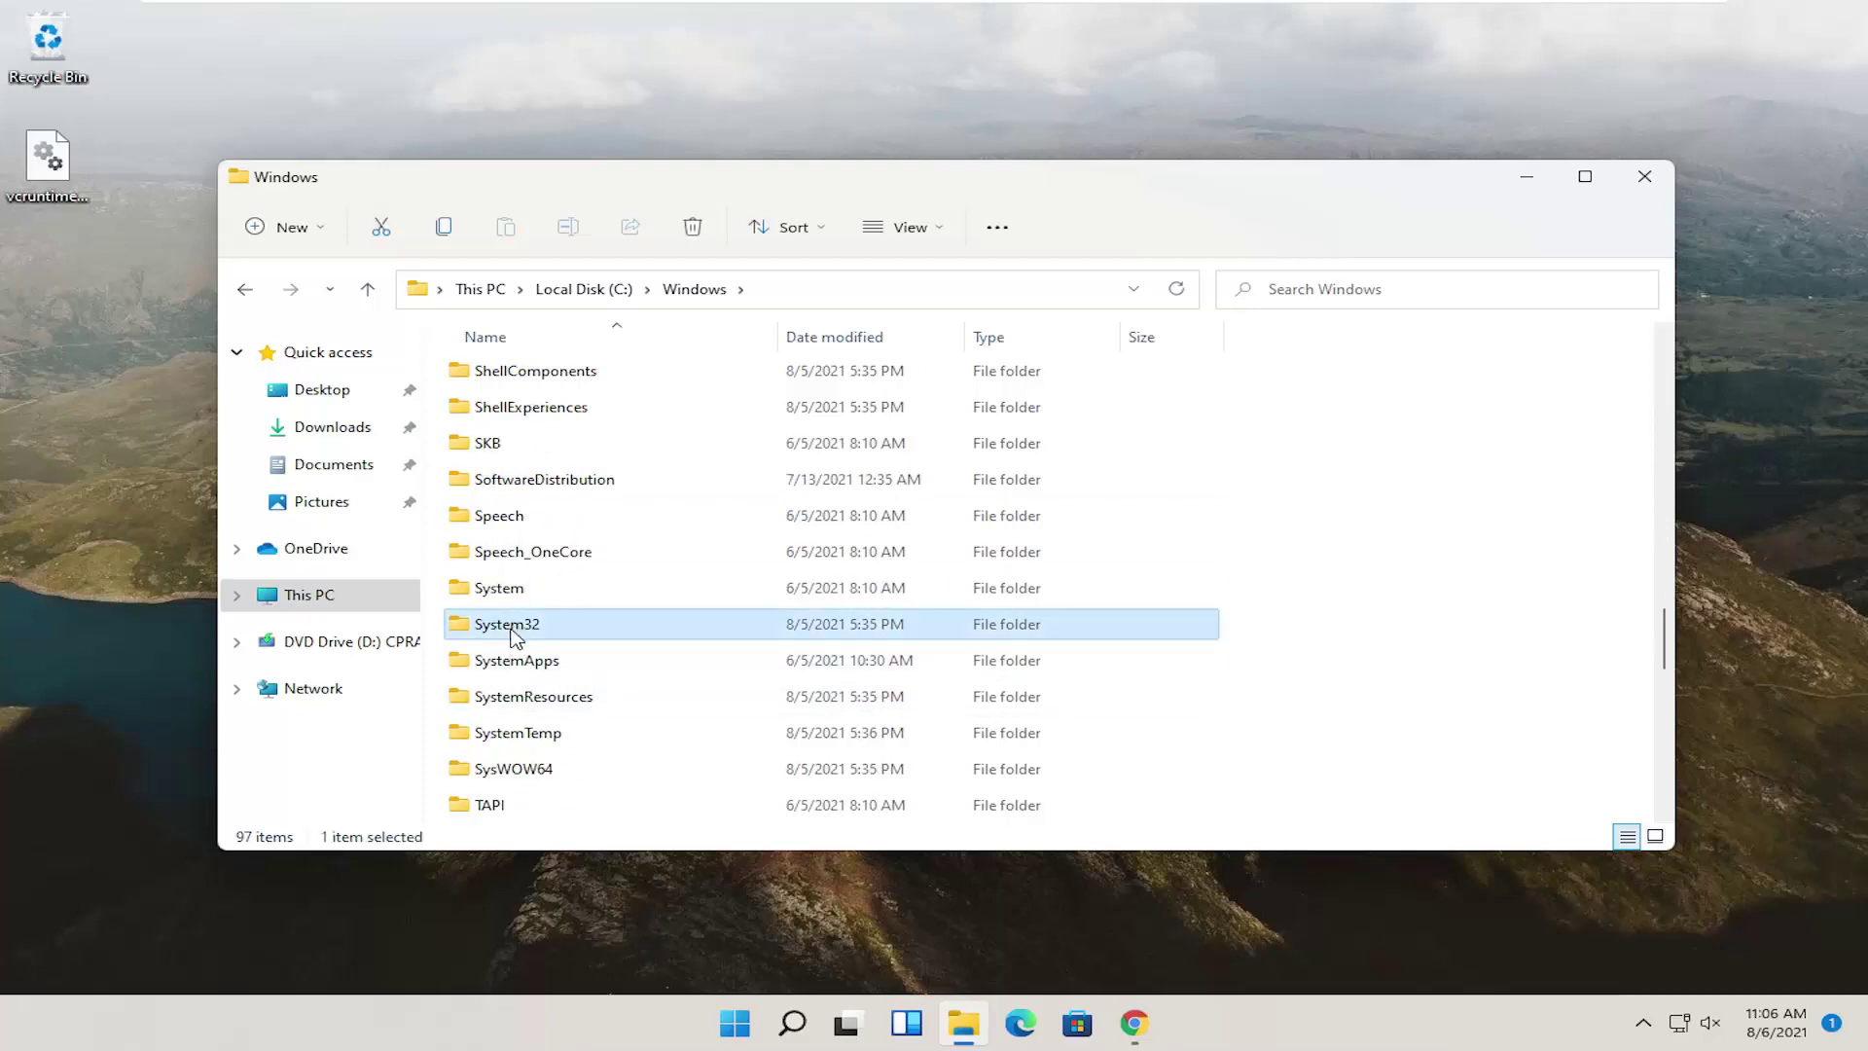
left_click(914, 233)
mouse_move(907, 646)
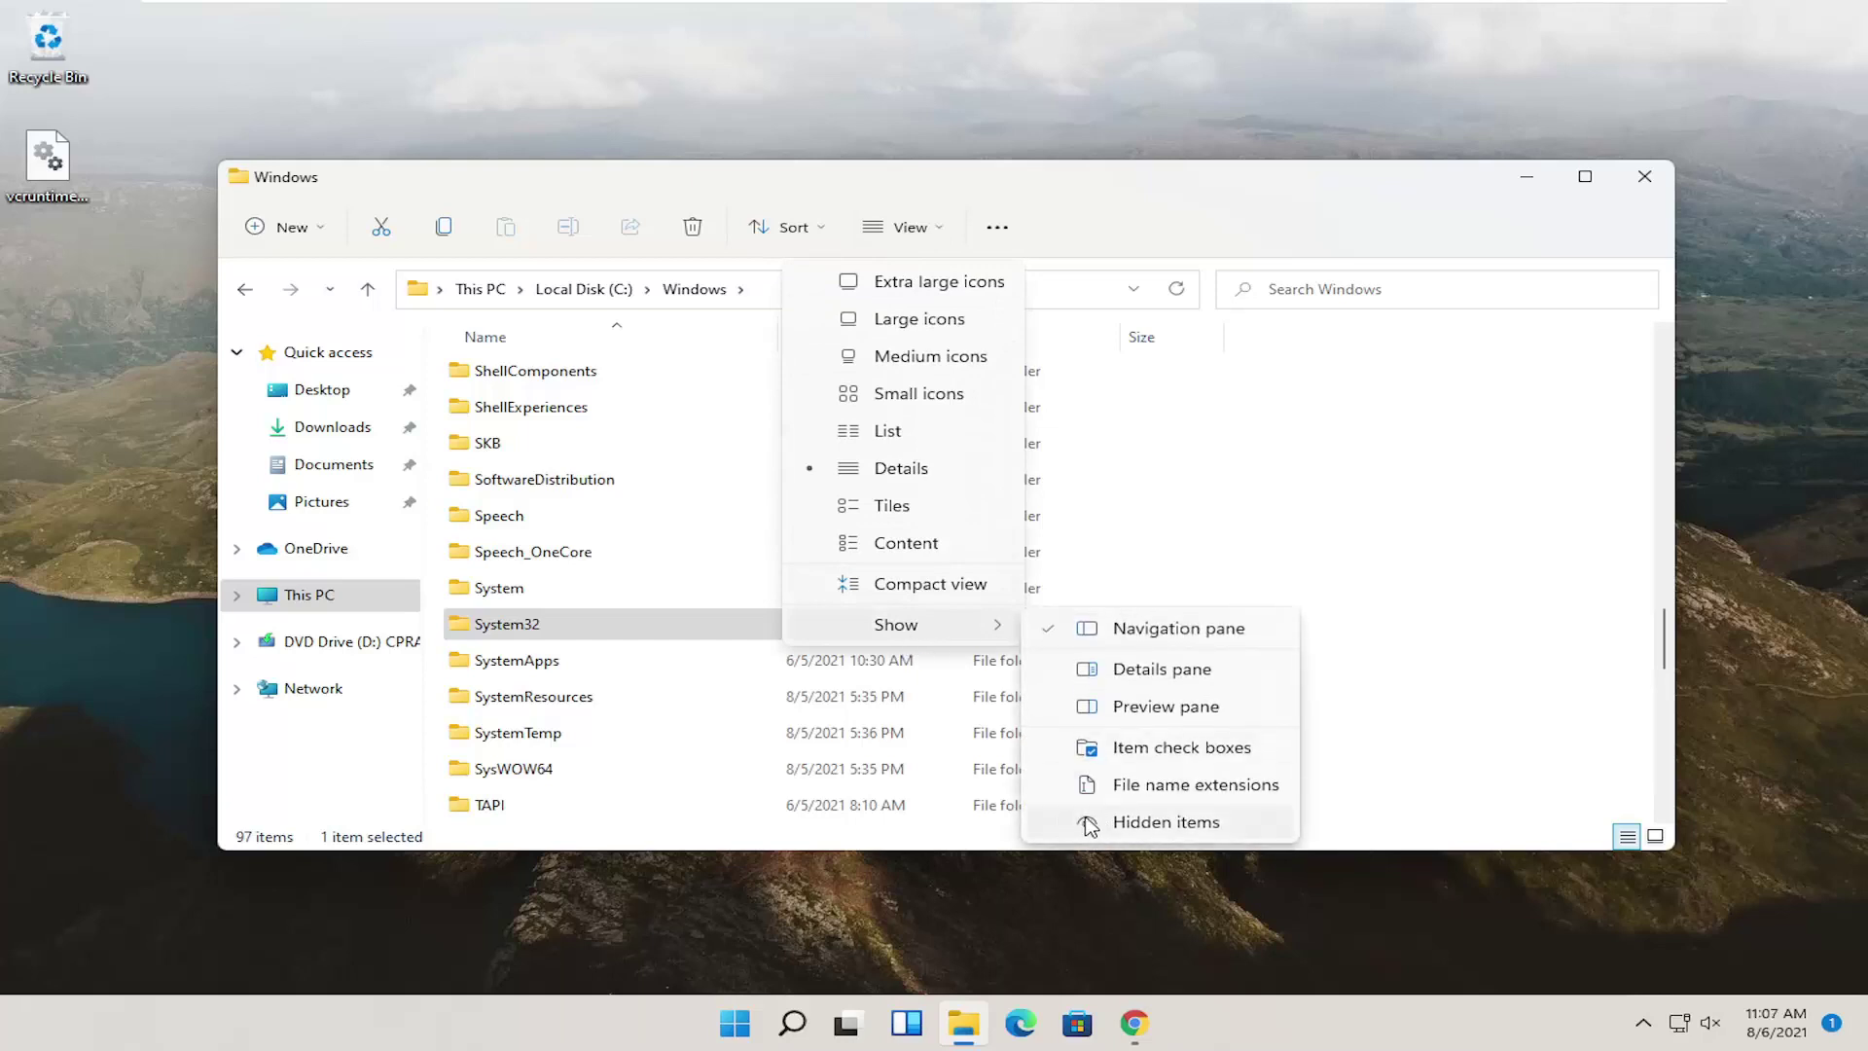
left_click(1016, 165)
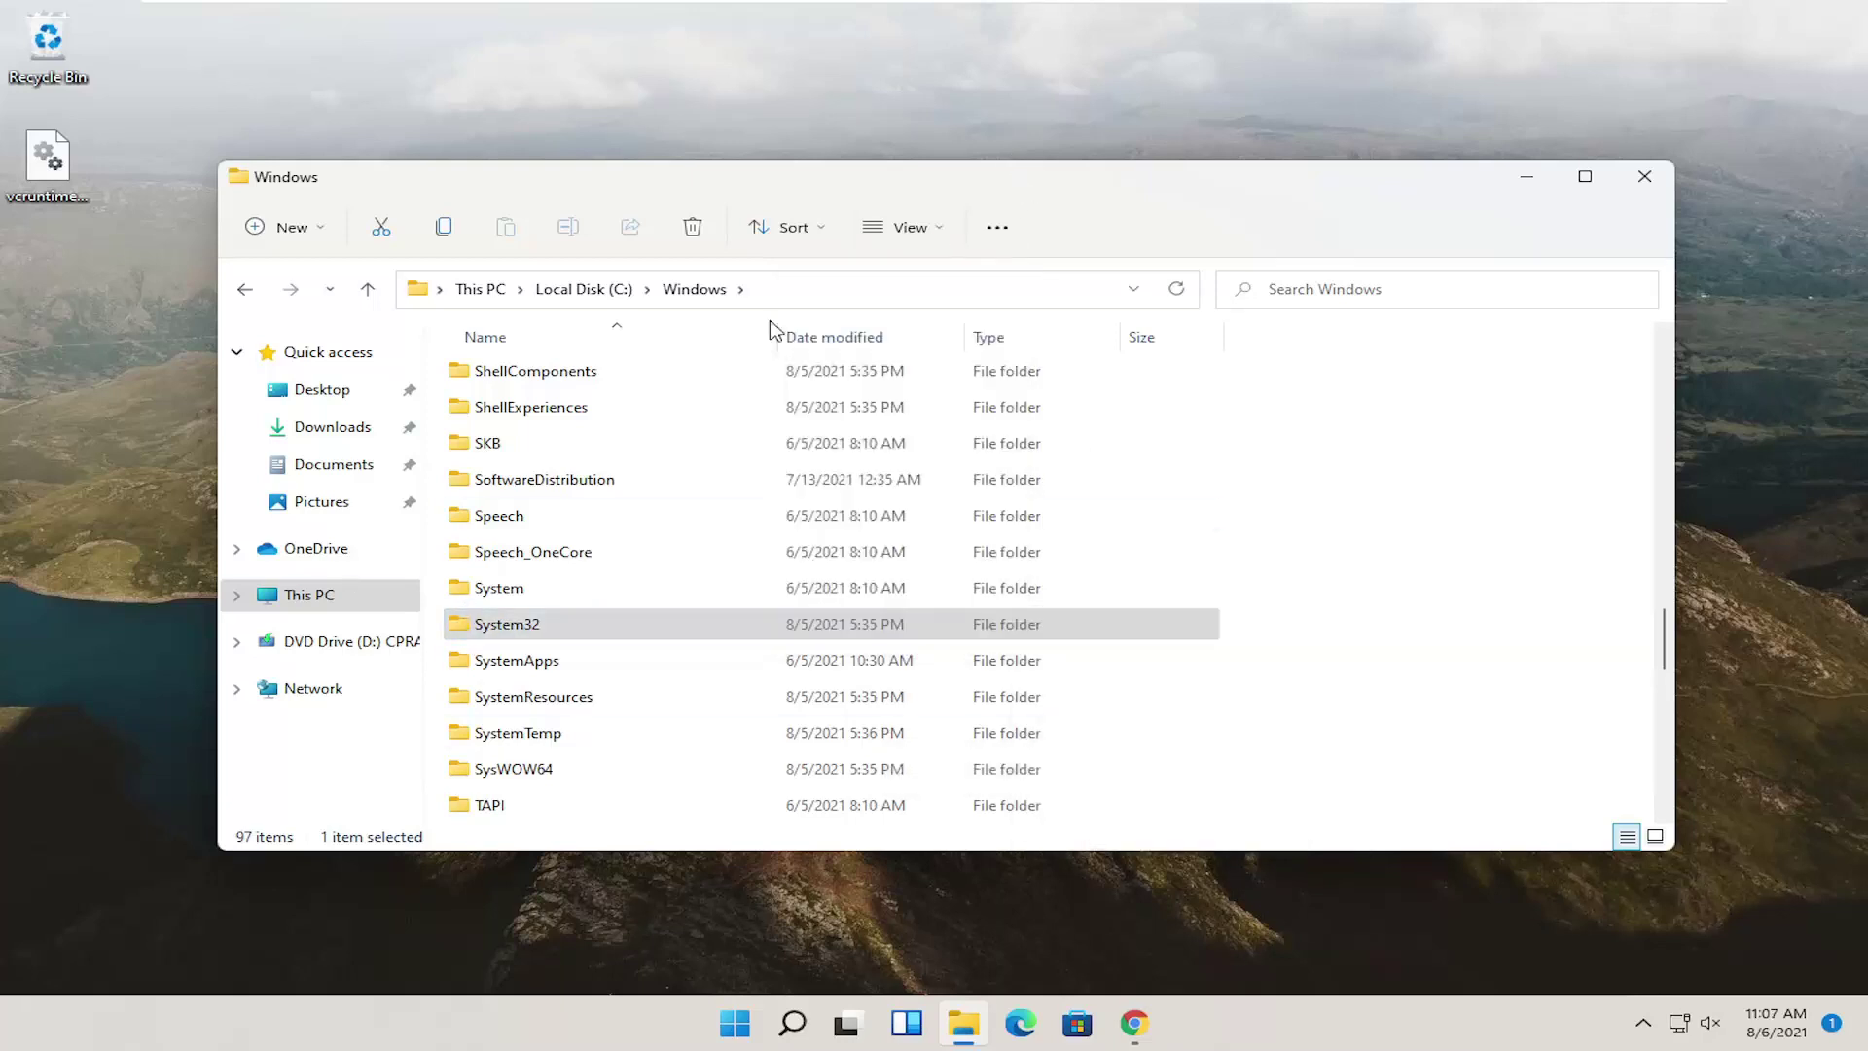
Step: Open System32 and drag vcruntime140.dll from the desktop into it, replacing the existing file
double_click(519, 631)
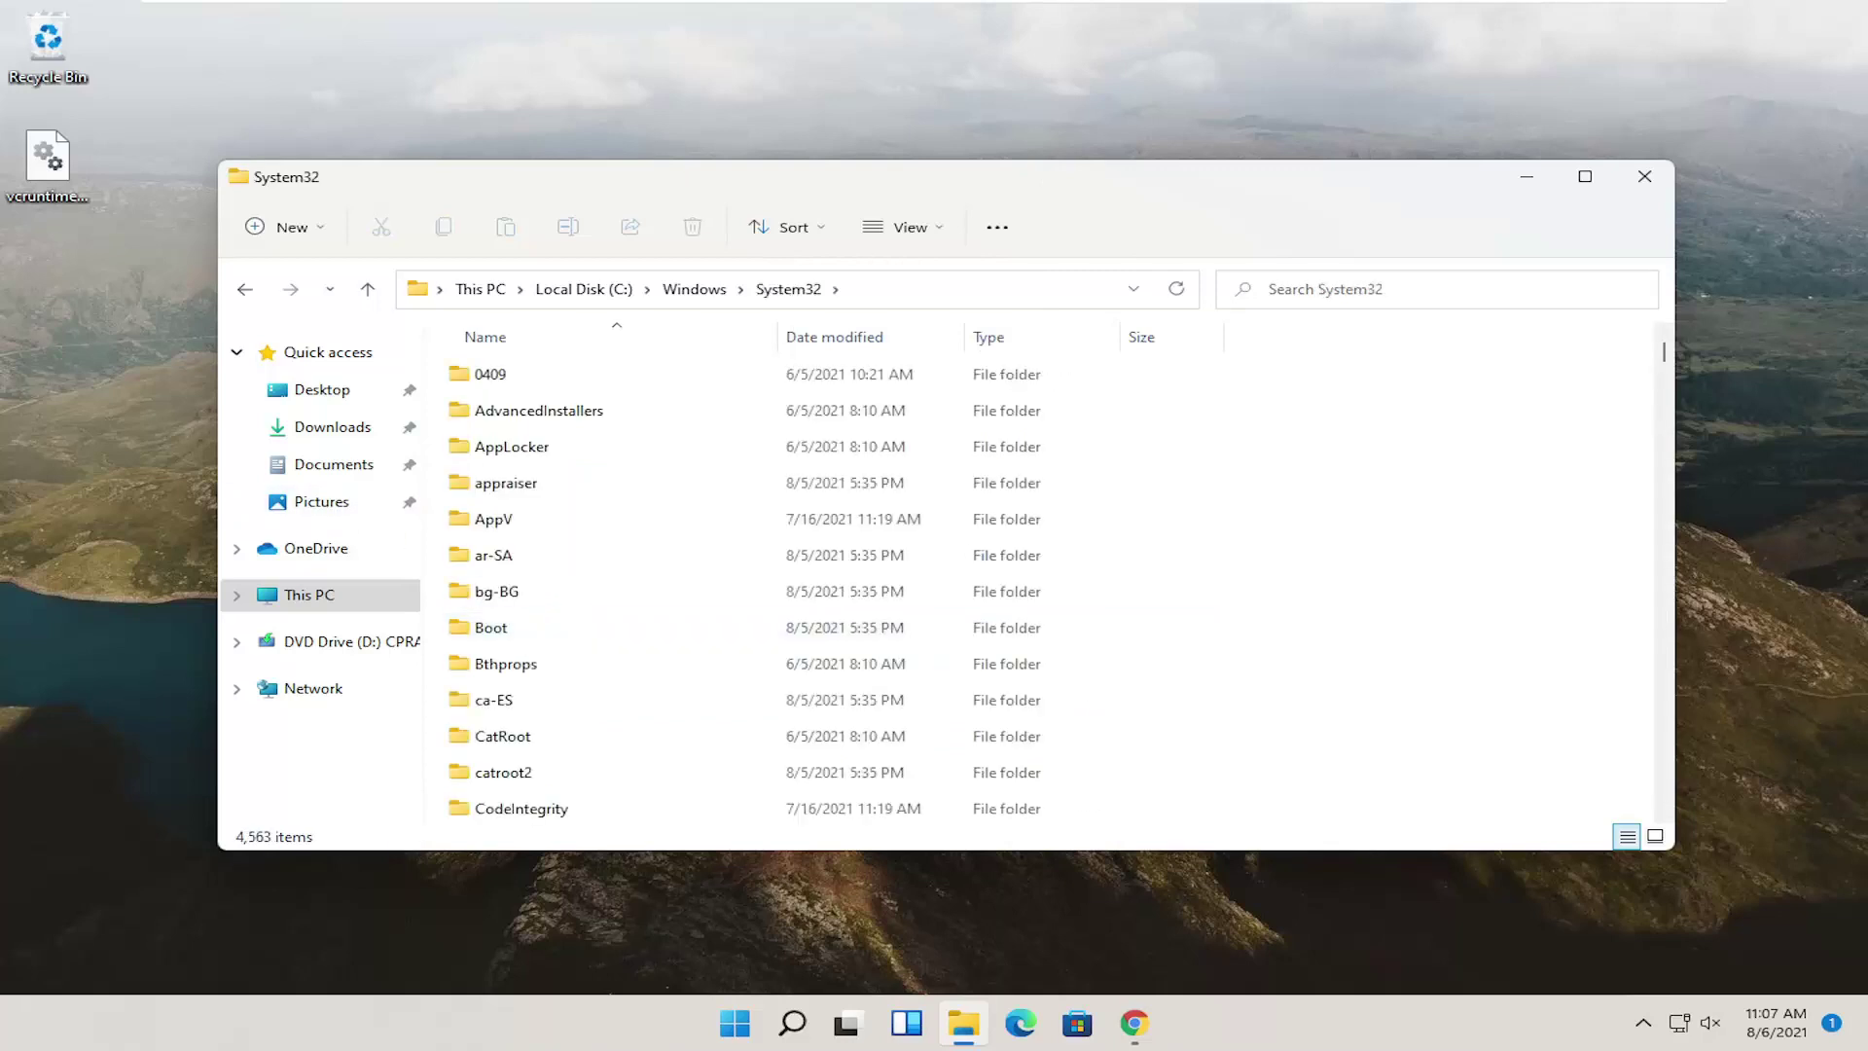
left_click_drag(47, 156, 1550, 508)
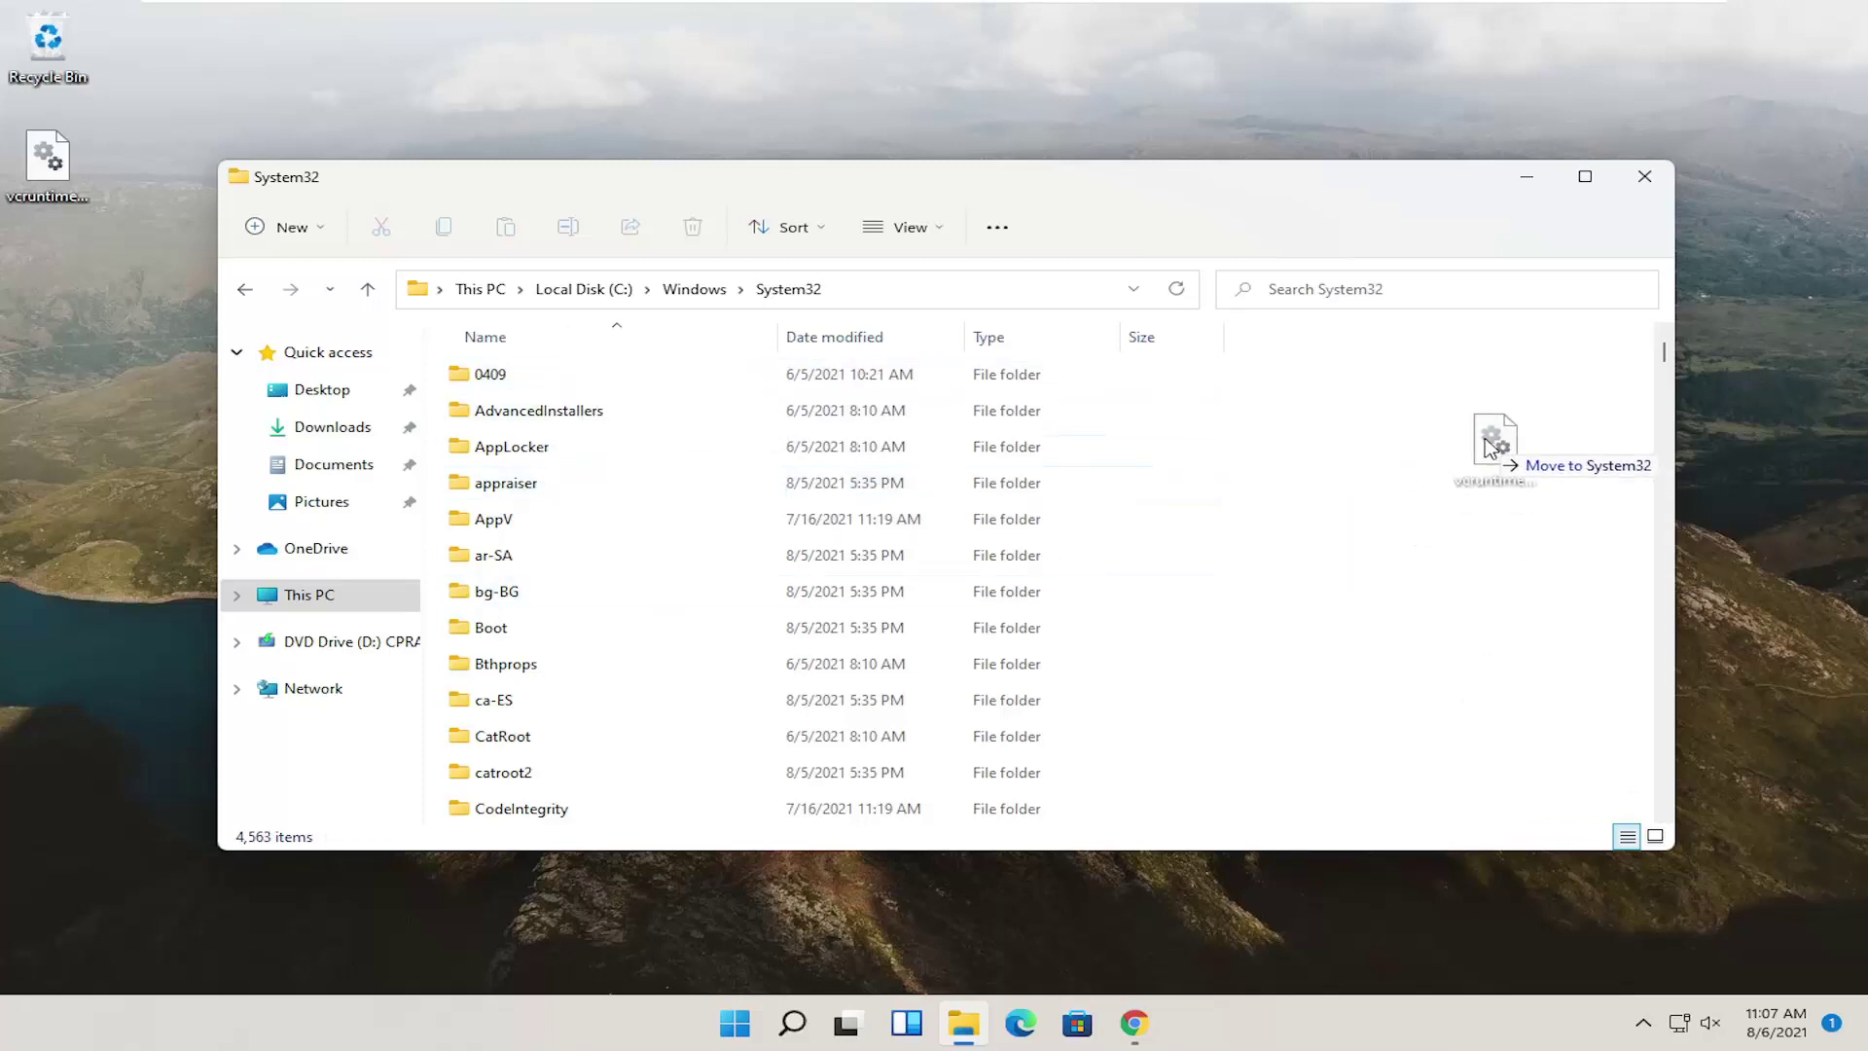
left_click_drag(1462, 446, 1360, 503)
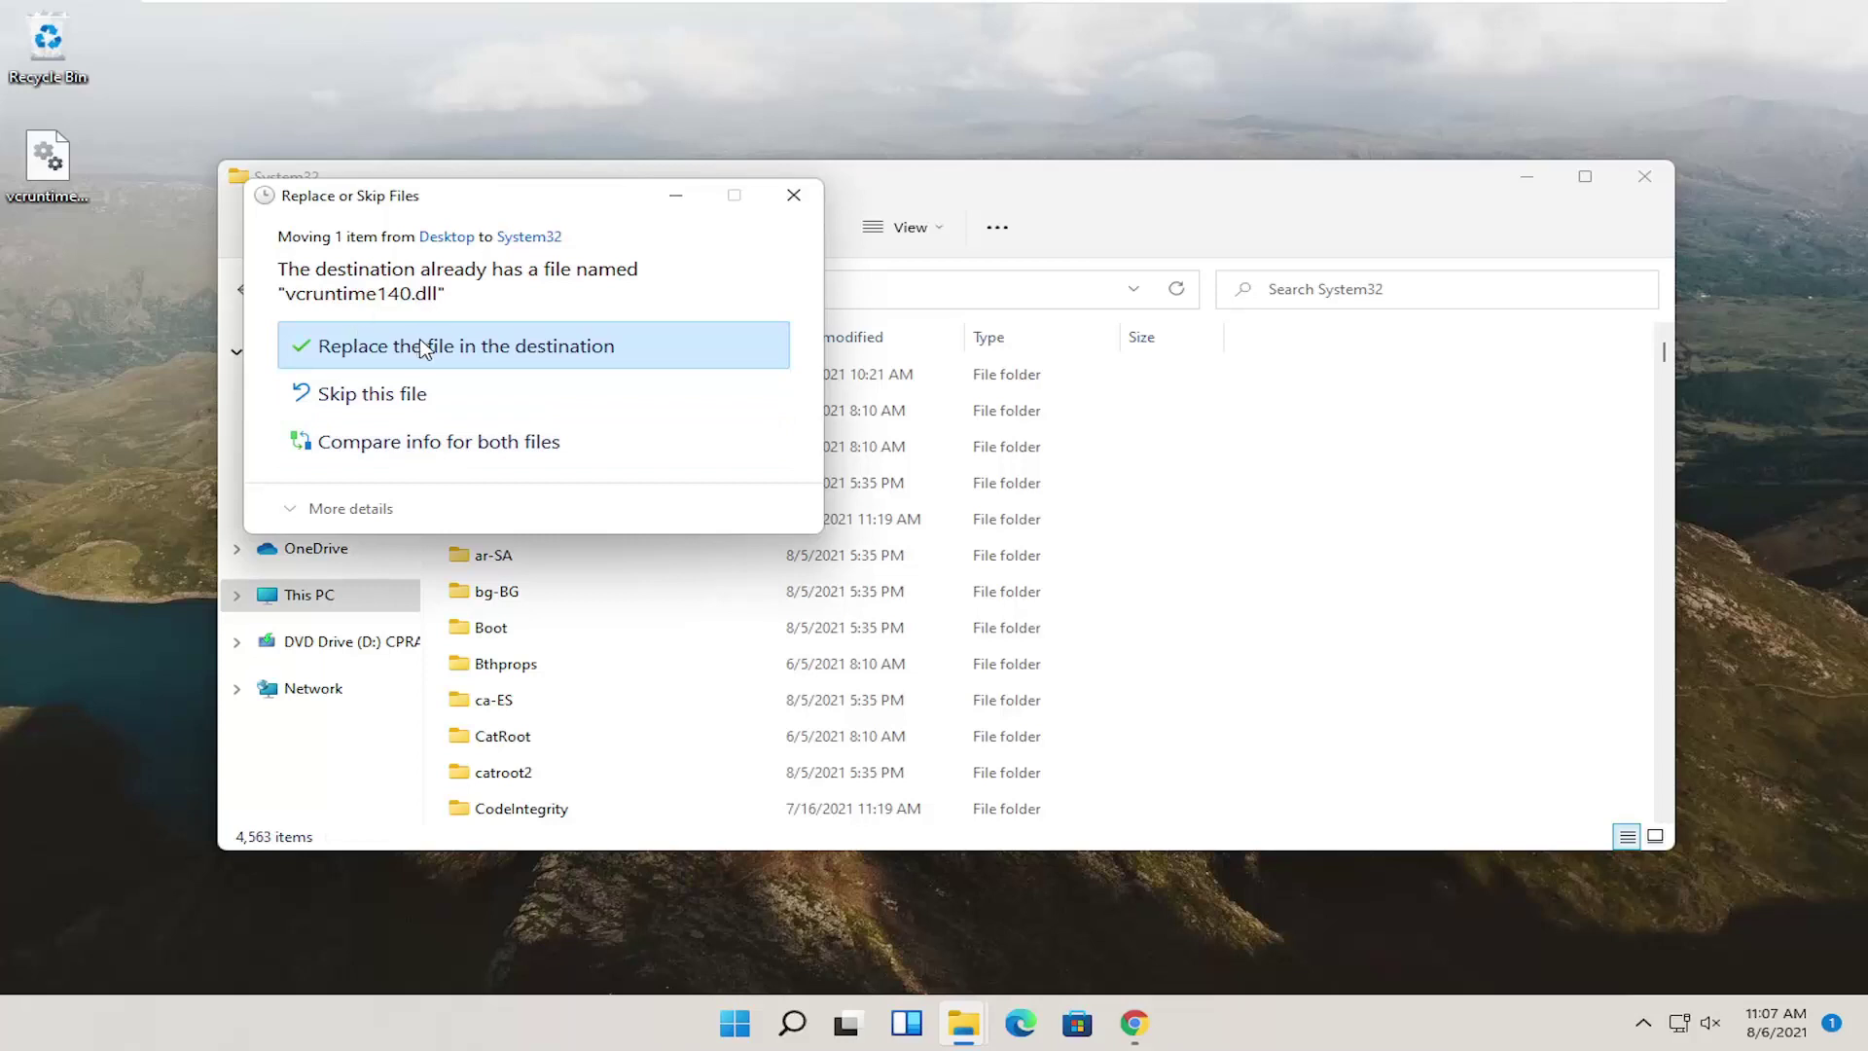
left_click(592, 354)
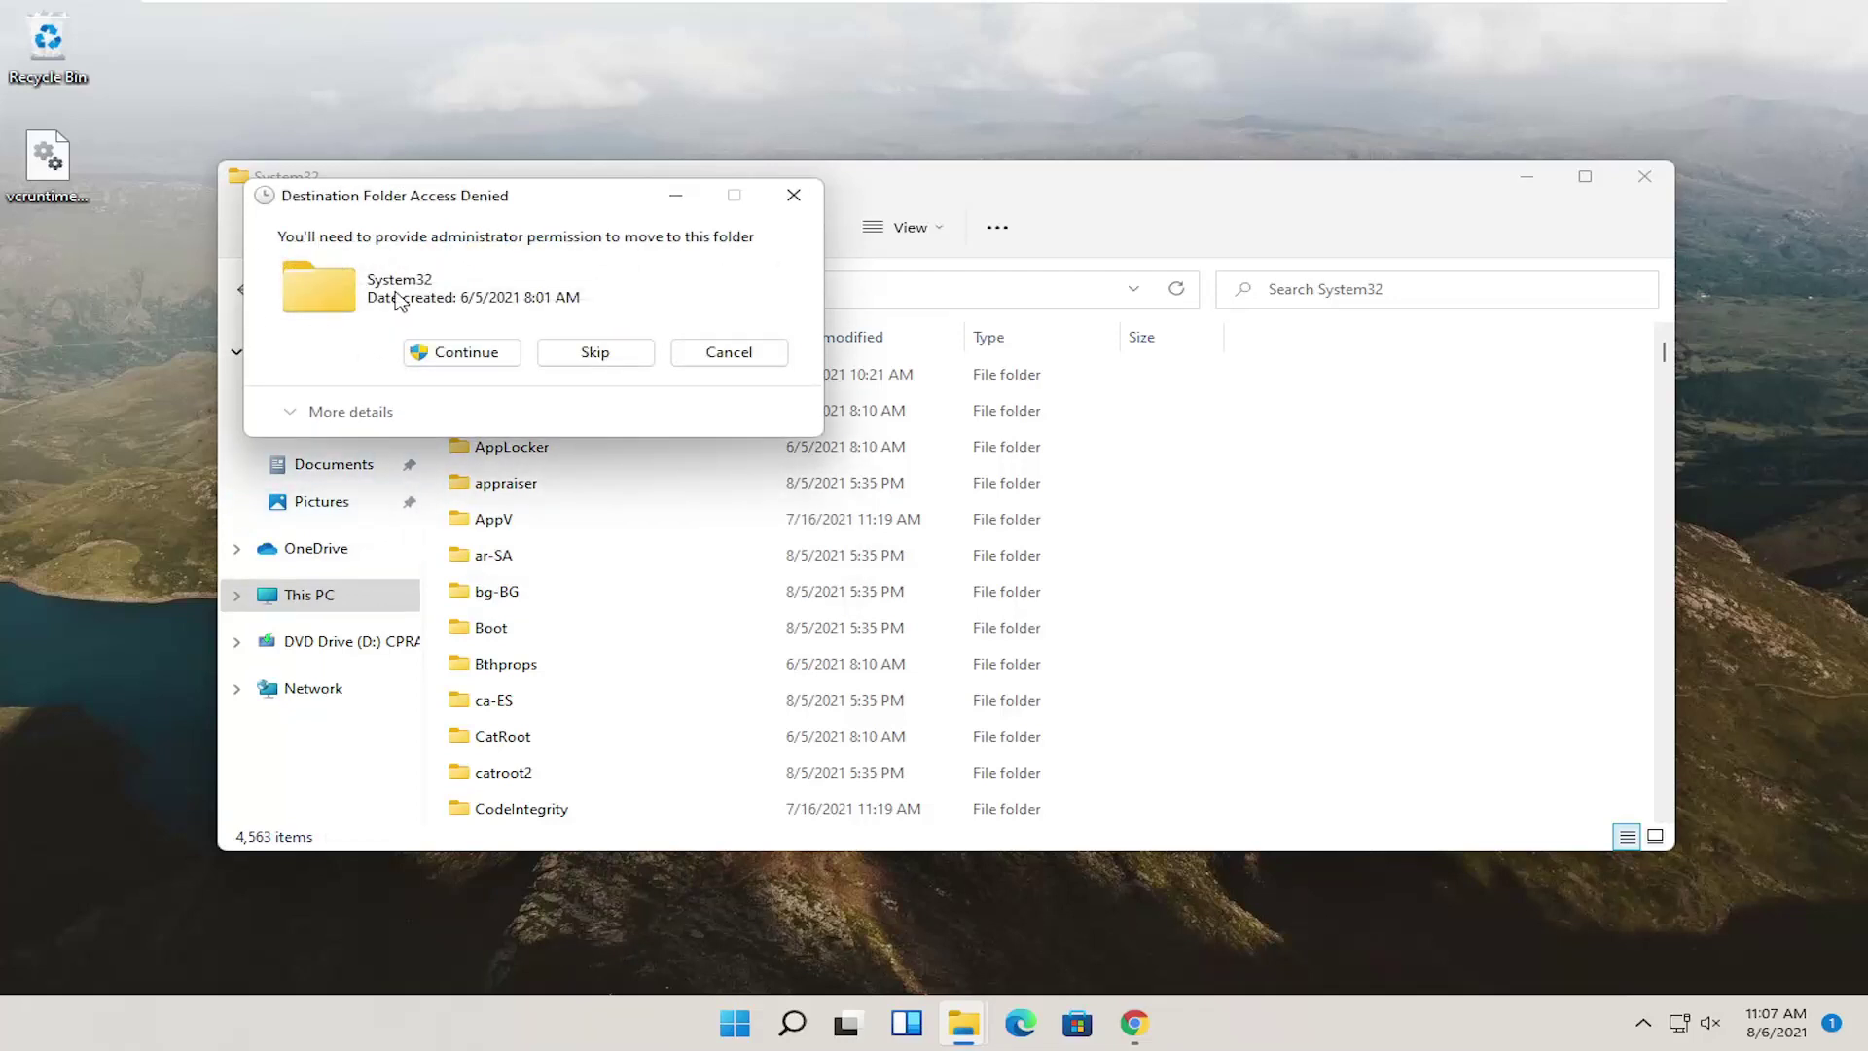
Step: Grant administrator permission for the move and close the System32 window
left_click(508, 358)
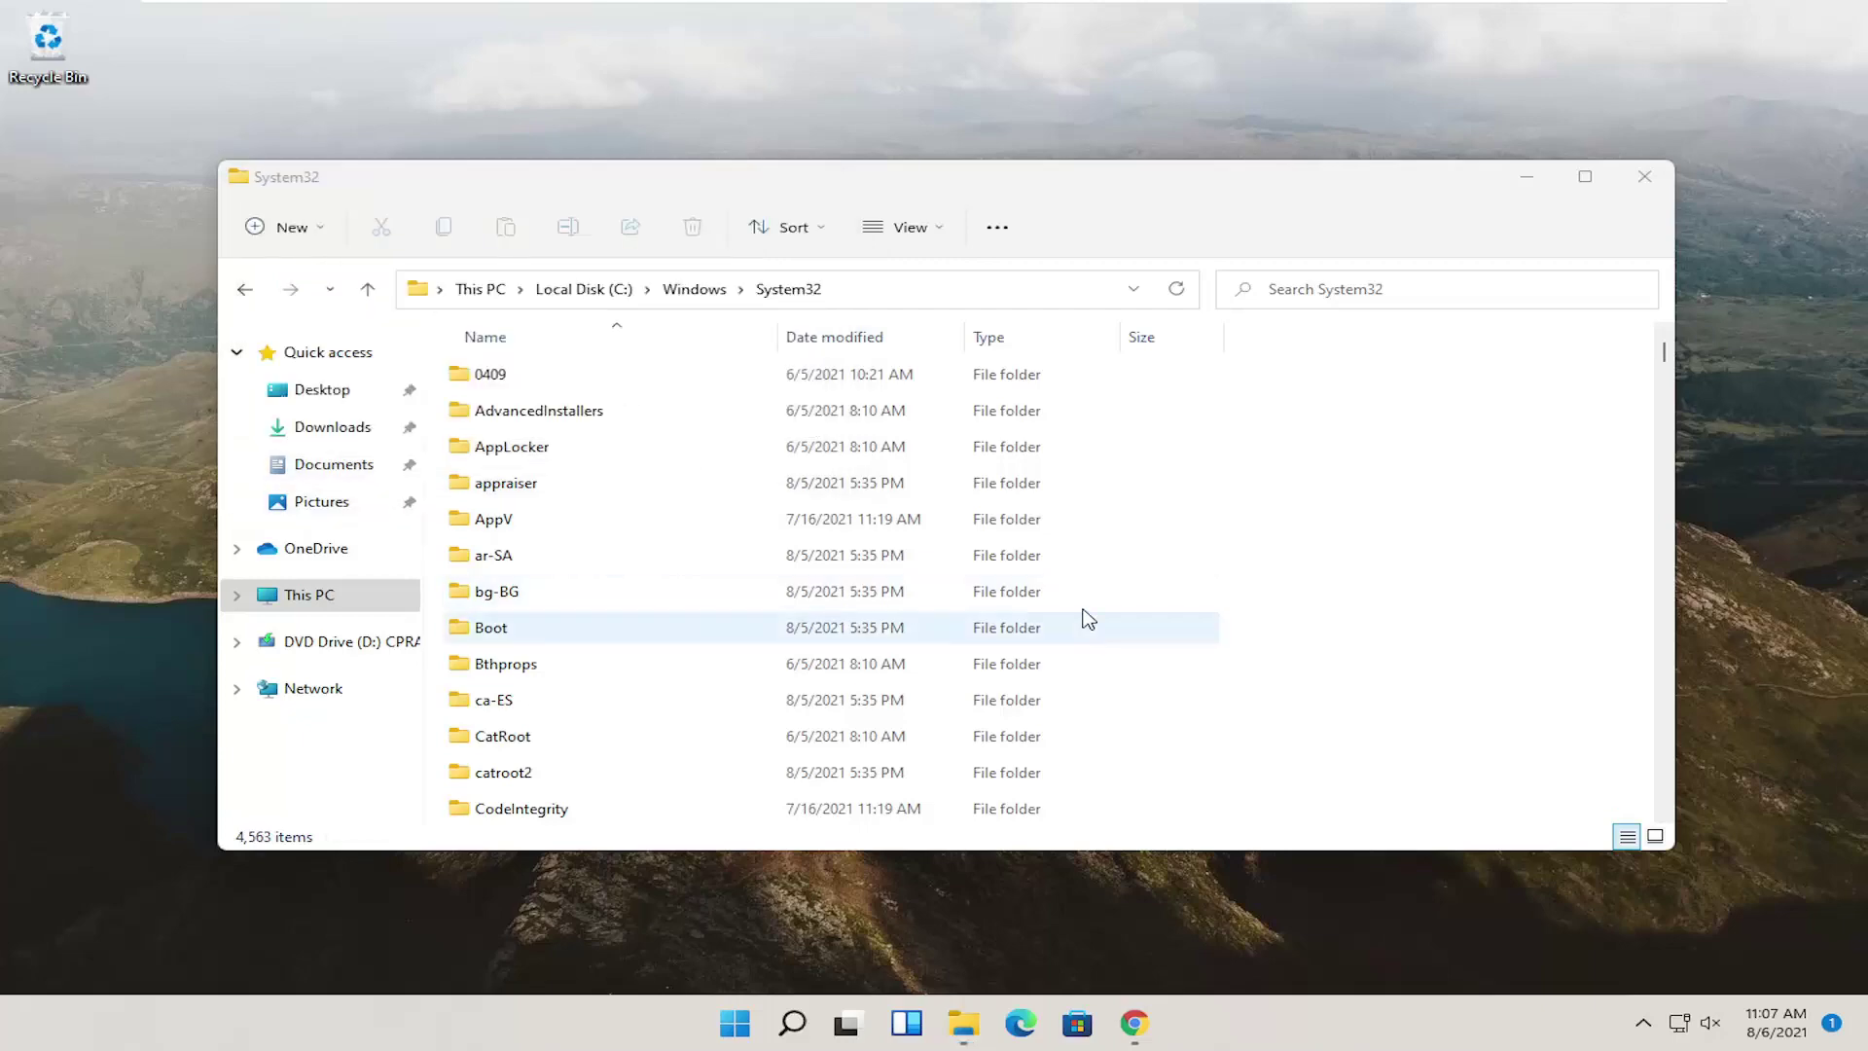
left_click(1644, 178)
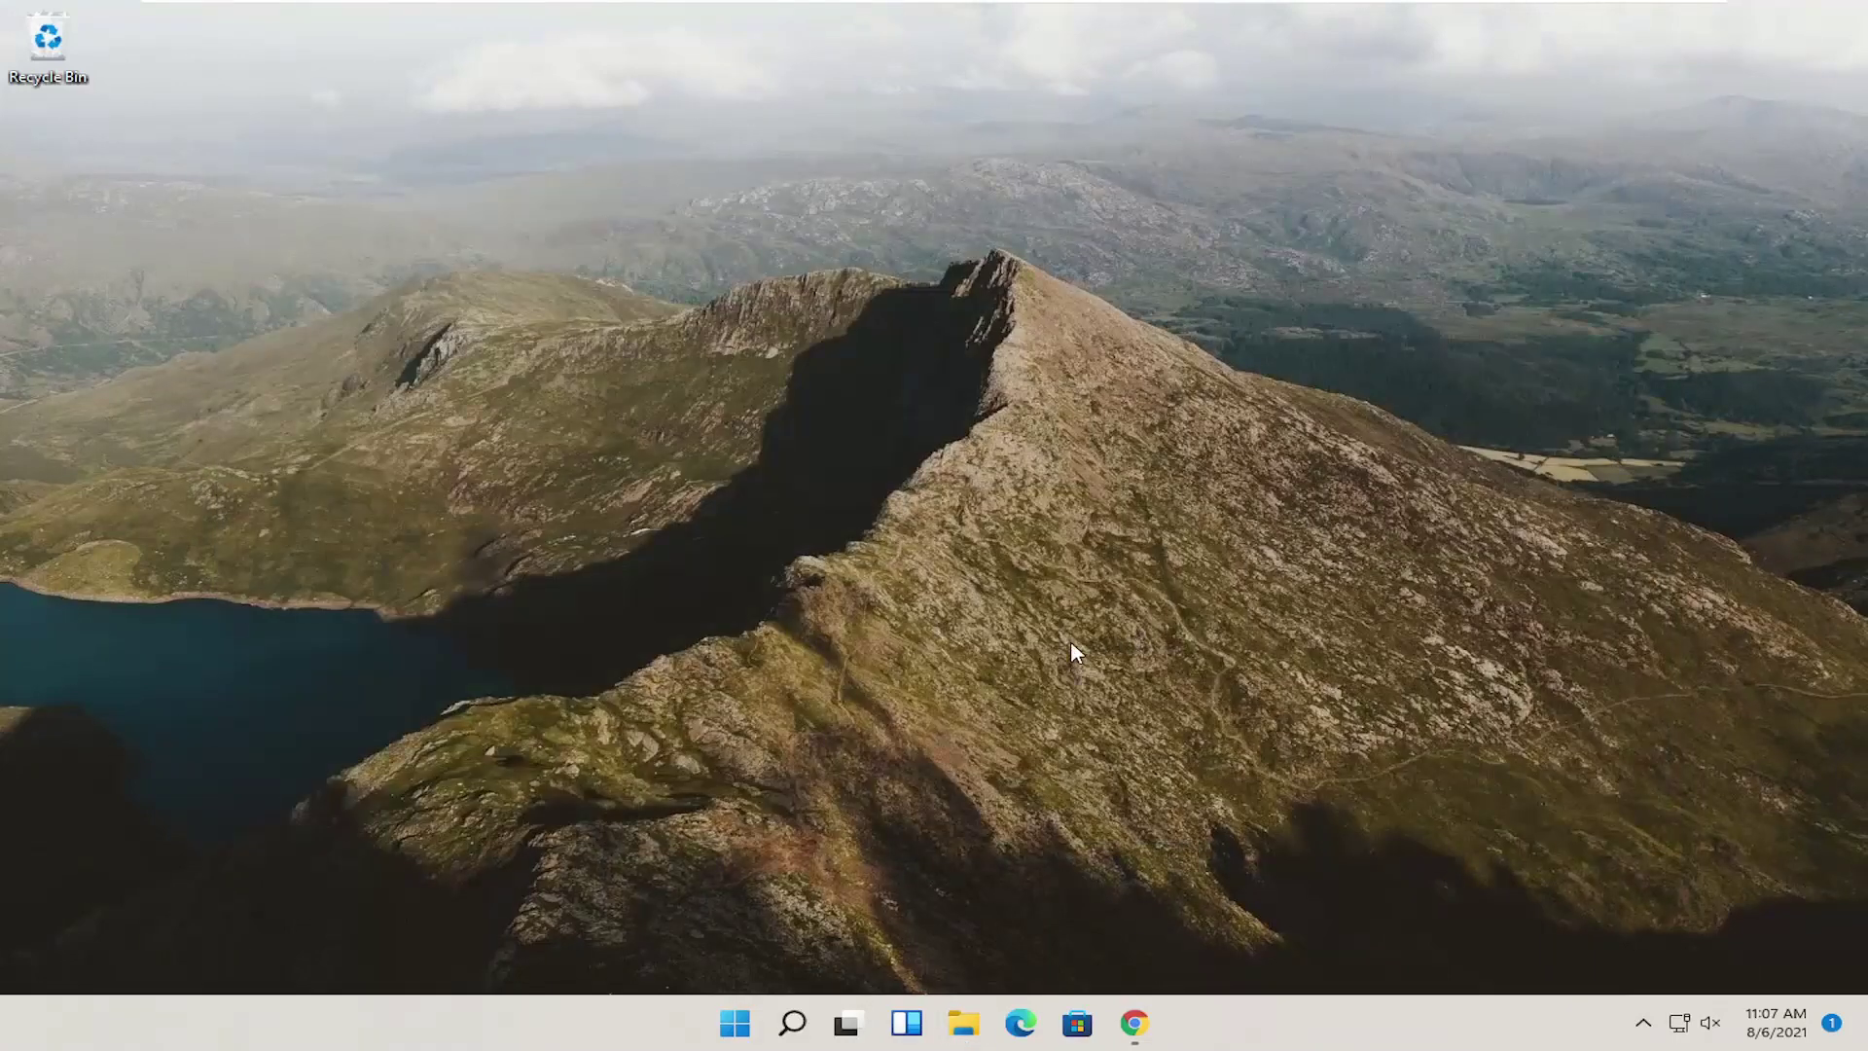